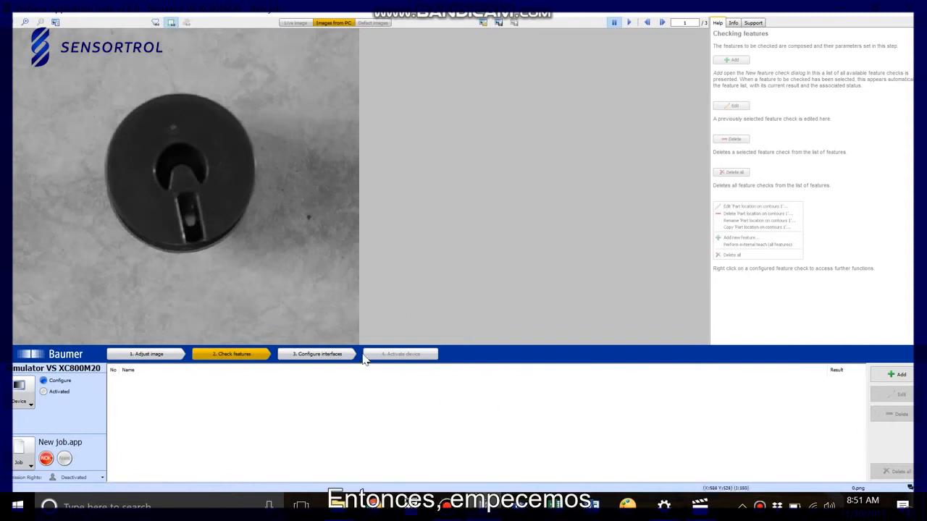
Step: Add a Part location on contours check and draw a rectangular teach area enclosing the whole round part
click(879, 380)
double_click(402, 186)
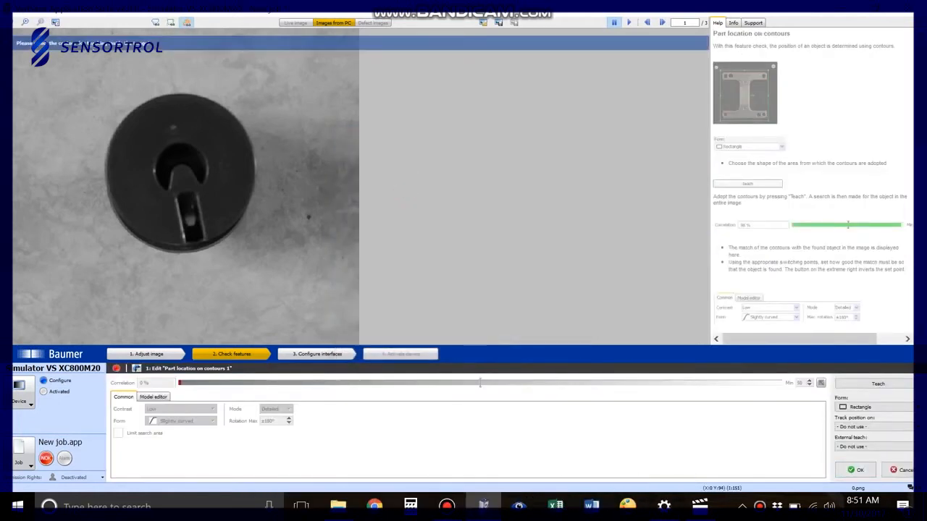
drag(69, 76, 296, 290)
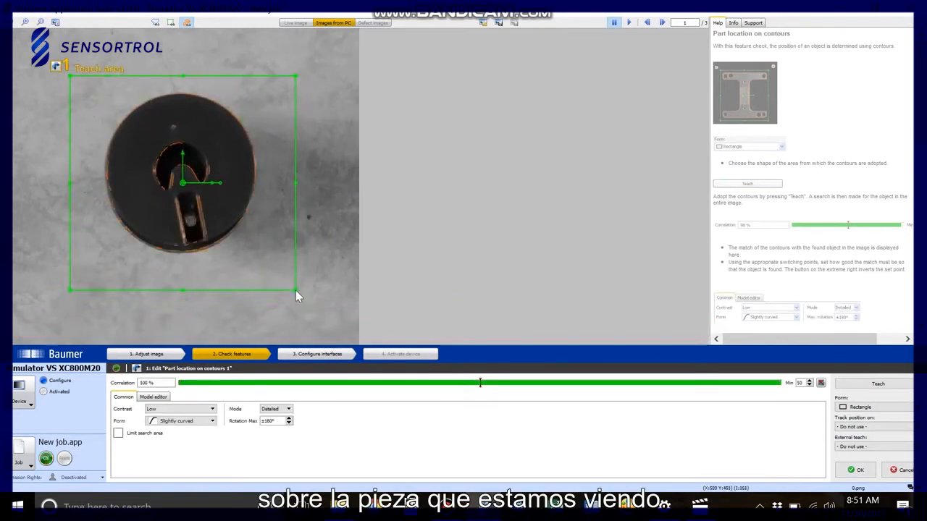
Step: Set the contour check's form to Arbitrary (slower) and its minimum correlation to 71, and accept the check
click(153, 396)
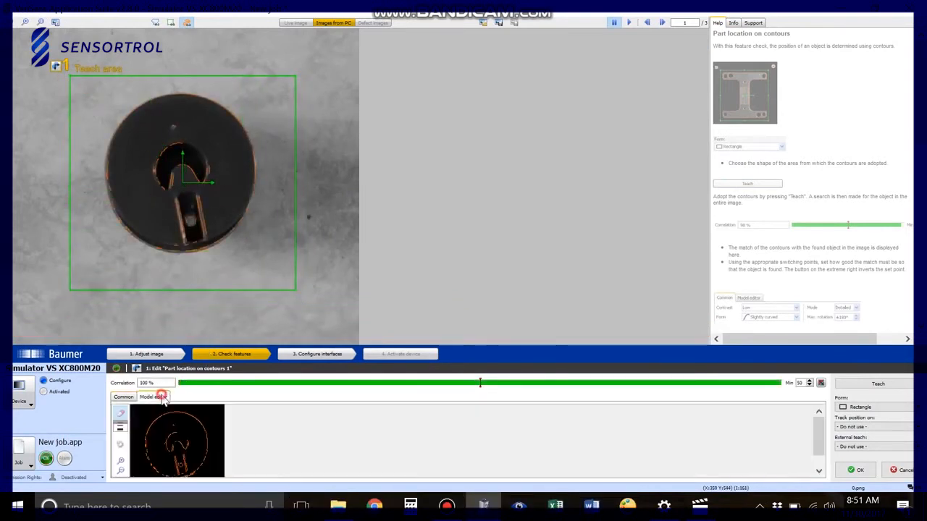
click(123, 397)
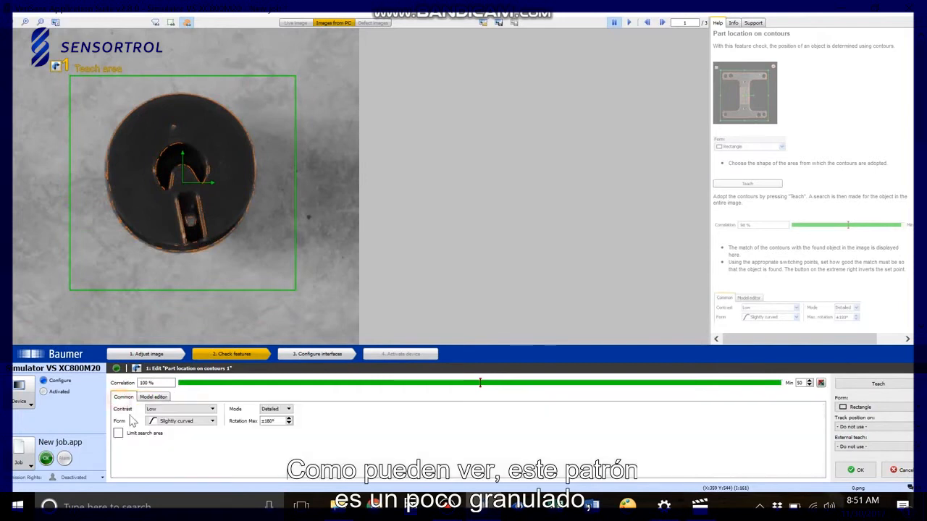
click(155, 426)
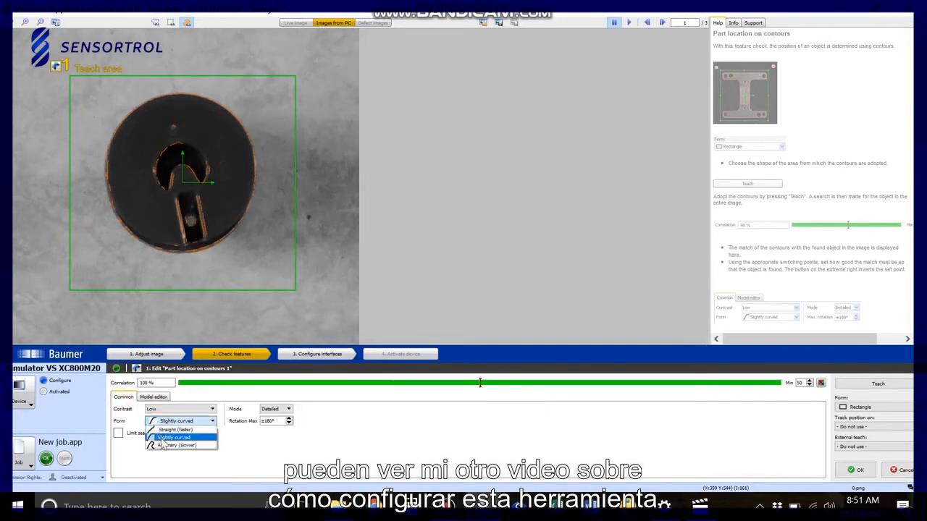
click(159, 441)
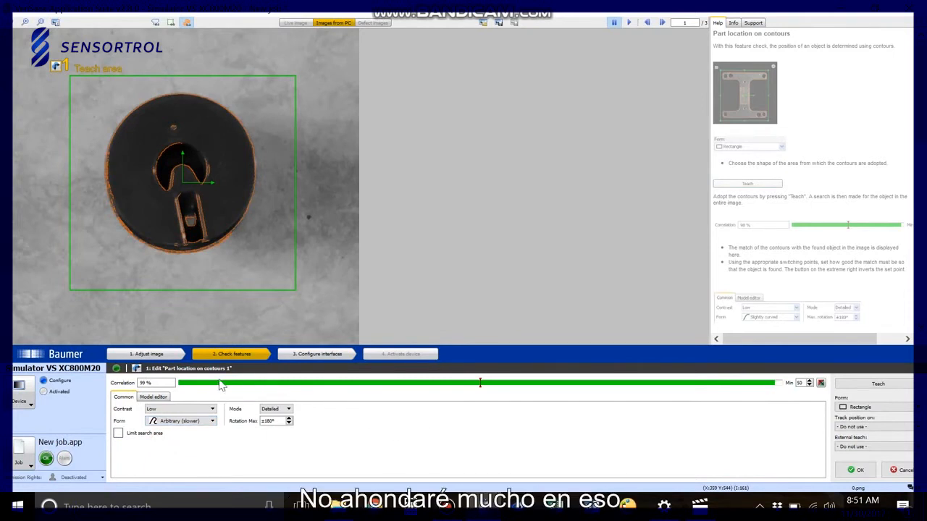
drag(479, 382, 604, 380)
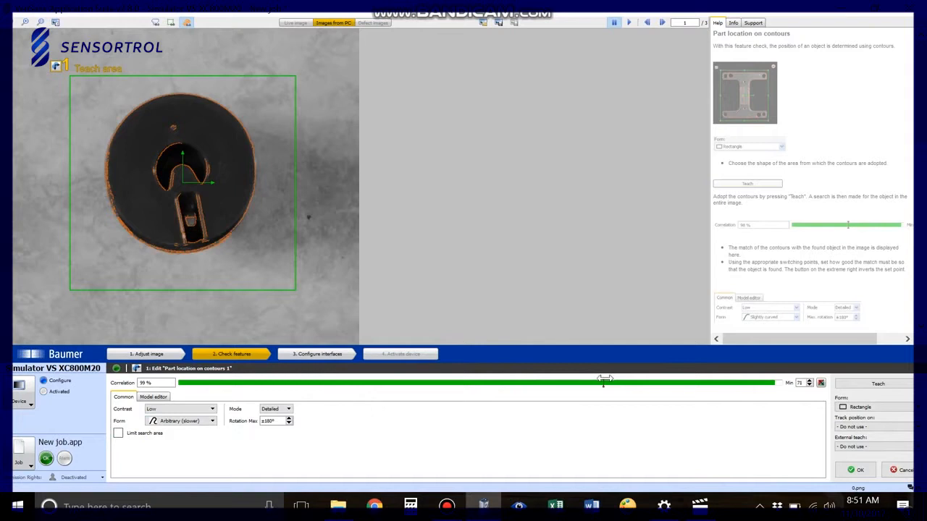
click(854, 470)
Step: Cycle through the three stored images to examine how the contour location follows the part's orientation
click(660, 22)
click(661, 23)
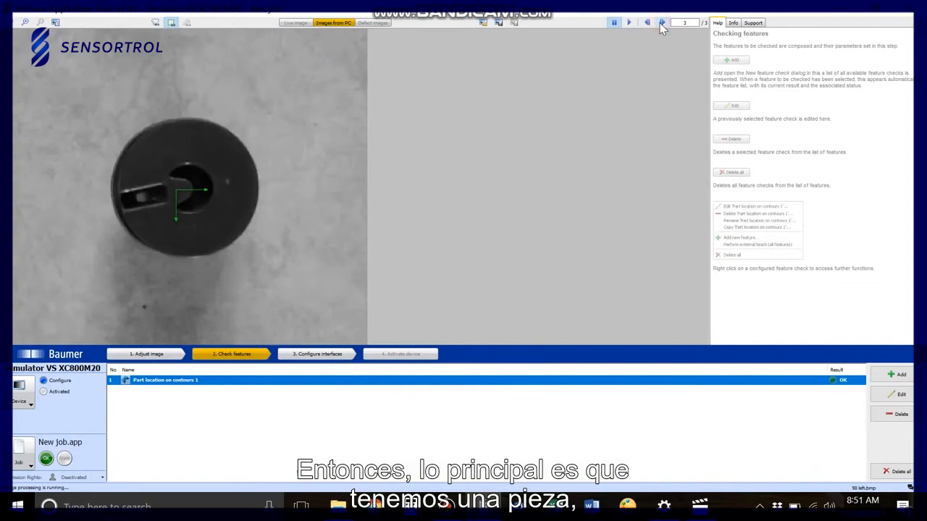
click(660, 23)
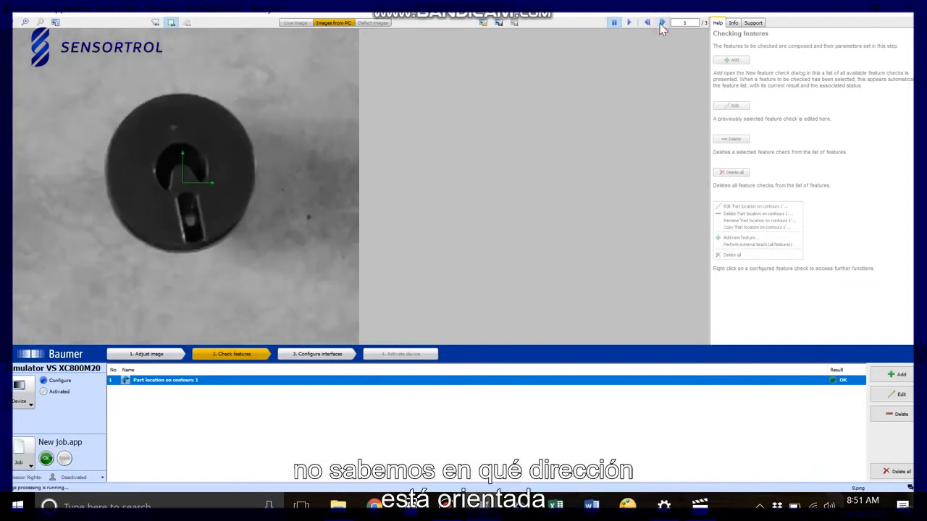
click(661, 22)
click(661, 22)
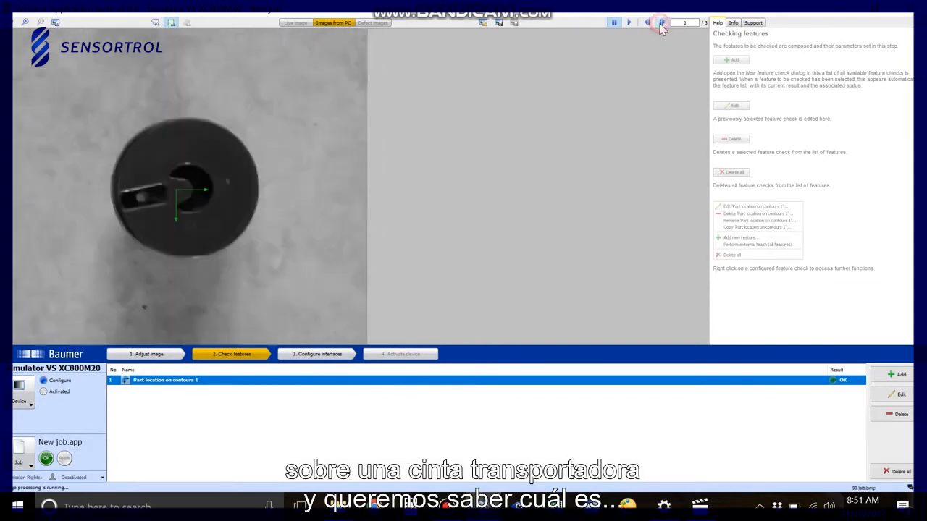
click(661, 22)
click(660, 23)
click(661, 22)
click(661, 23)
click(660, 24)
click(660, 24)
click(661, 24)
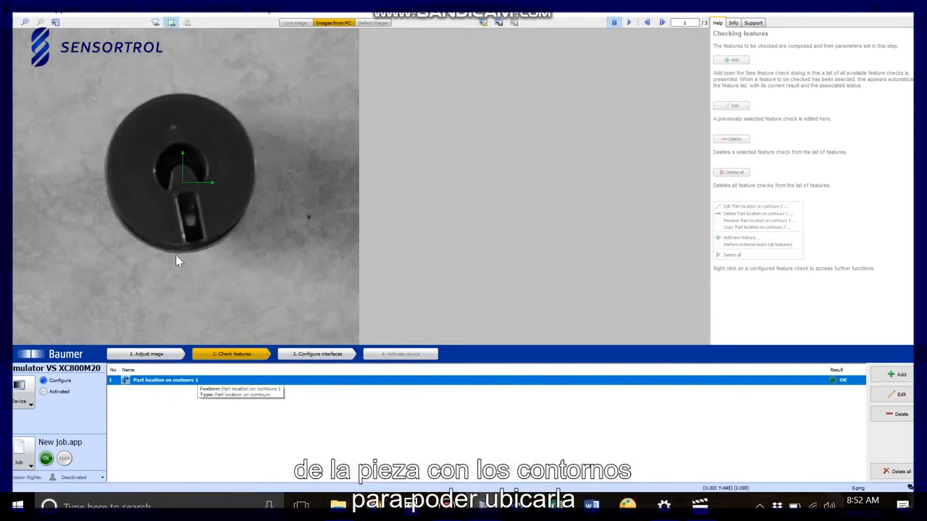
click(662, 23)
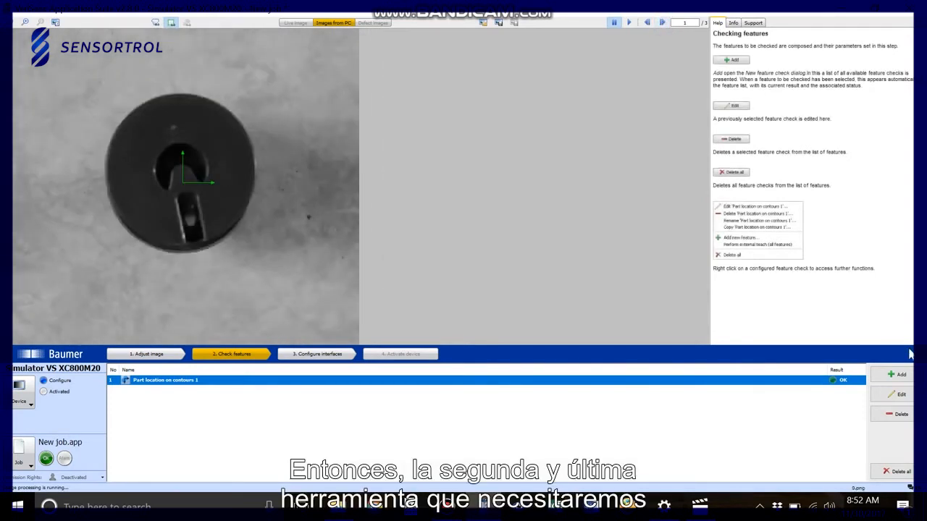
Step: Add a Point position geometry check and place its point in the part's slot near the lower rim, at about X 335, Y 355 pixels
click(901, 374)
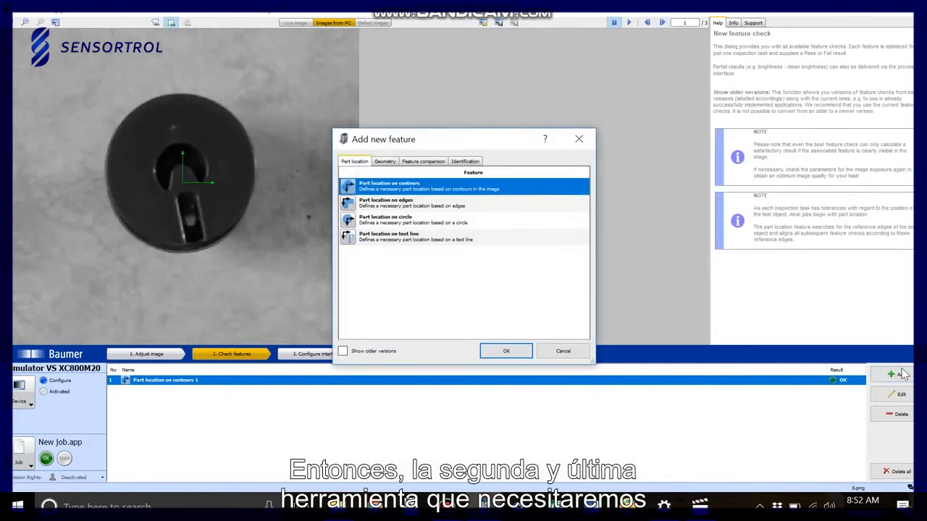
click(384, 162)
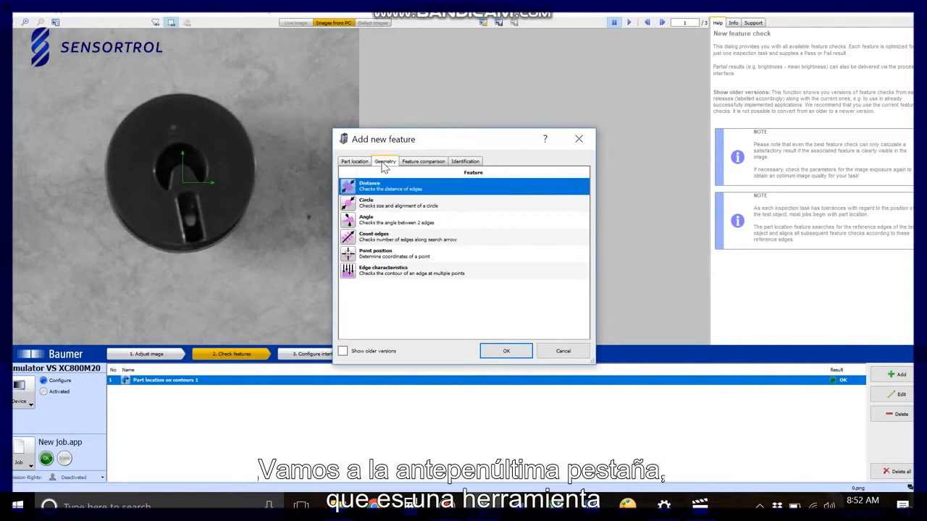
click(384, 255)
double_click(385, 255)
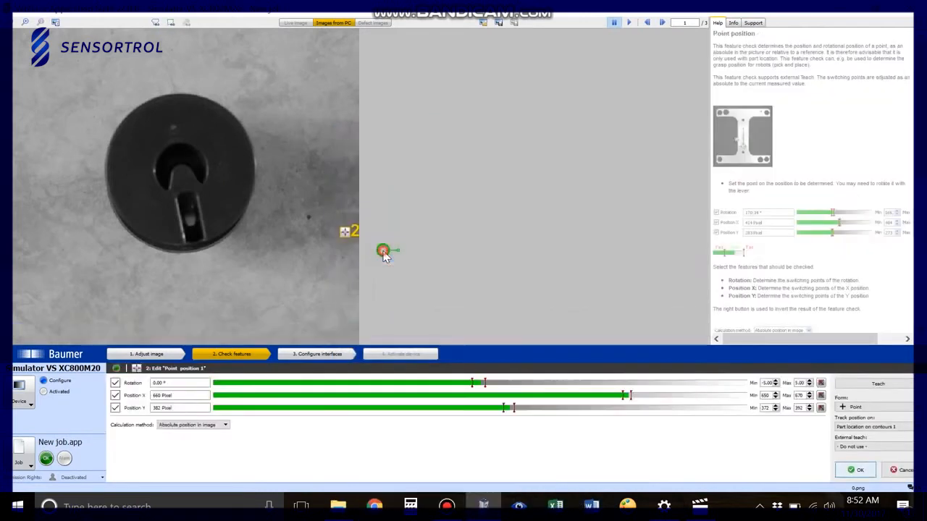
mouse_move(383, 250)
mouse_down()
mouse_move(281, 252)
mouse_move(194, 235)
mouse_up()
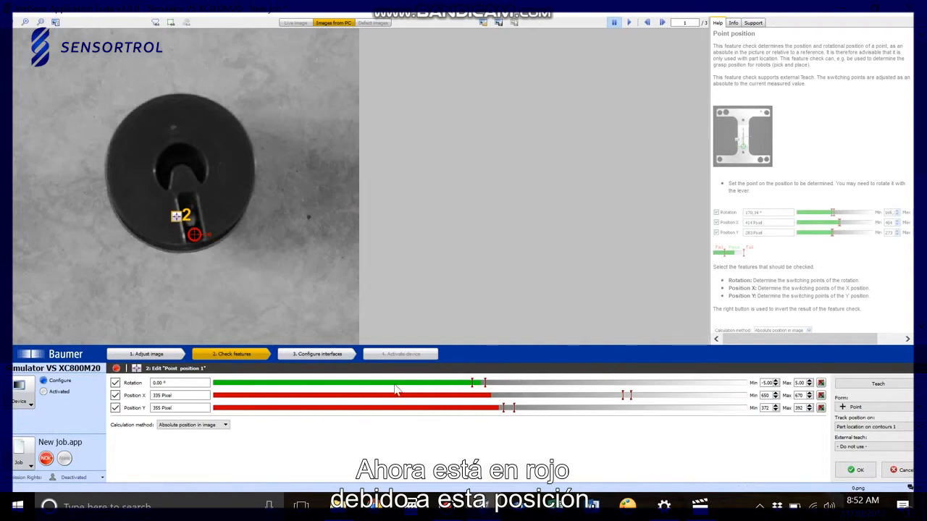
Step: Widen the point check's limits to -311 to 931 pixels for X and Y and -180 to 180° for rotation, and accept it
drag(623, 396, 51, 413)
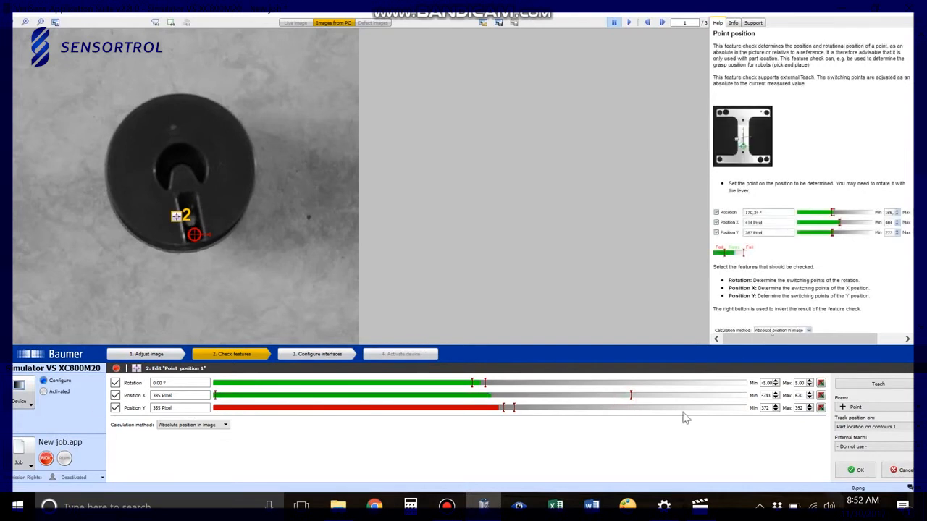
drag(630, 396, 772, 367)
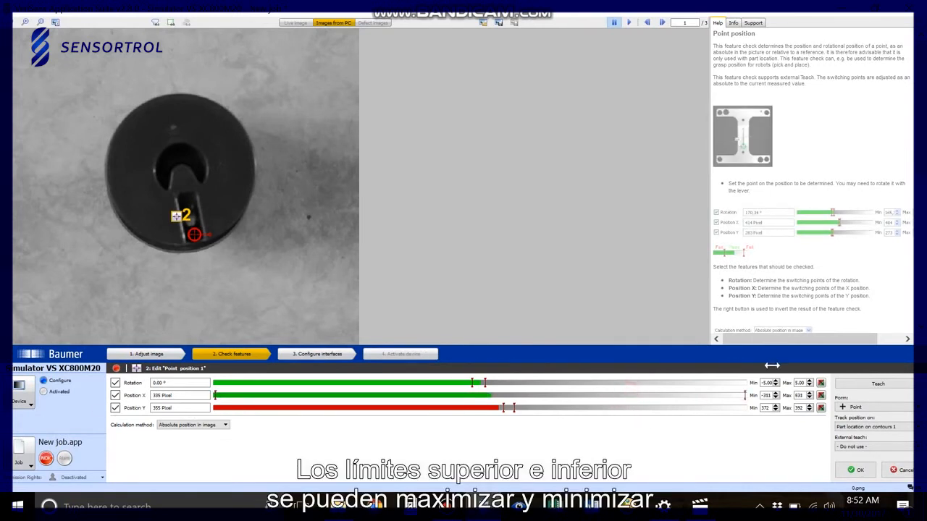
drag(504, 408, 83, 391)
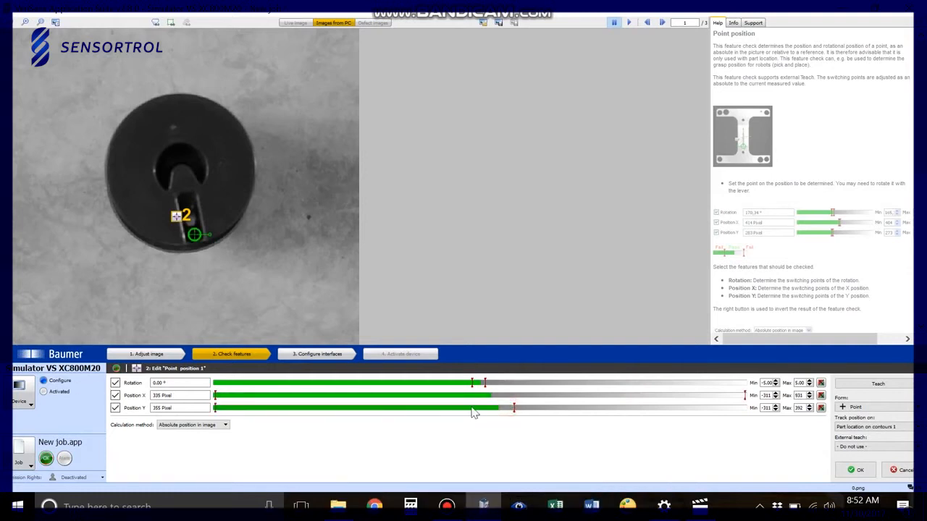
drag(515, 408, 769, 407)
drag(472, 382, 189, 386)
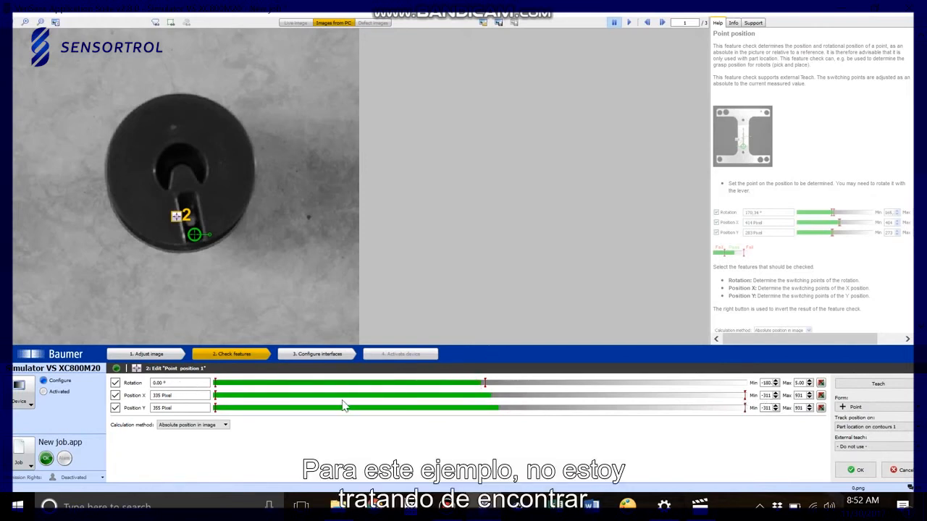
drag(485, 382, 746, 382)
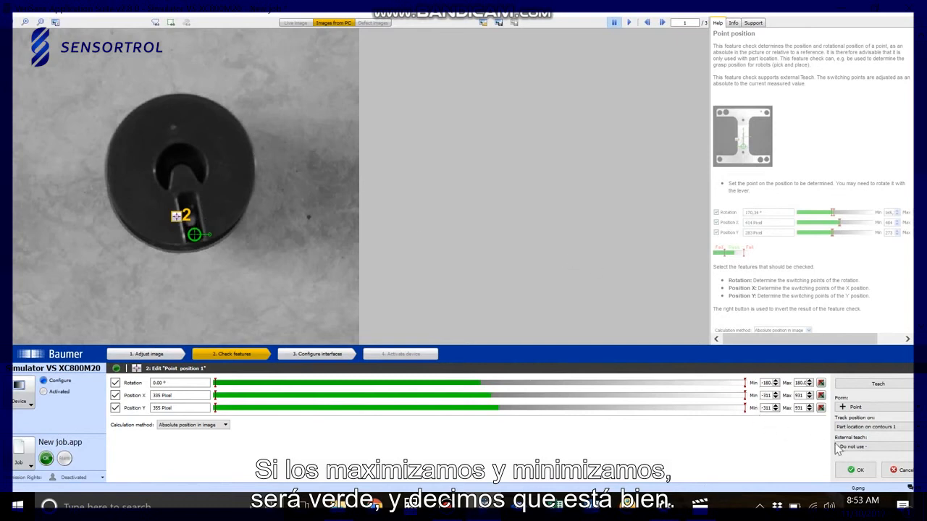
click(853, 470)
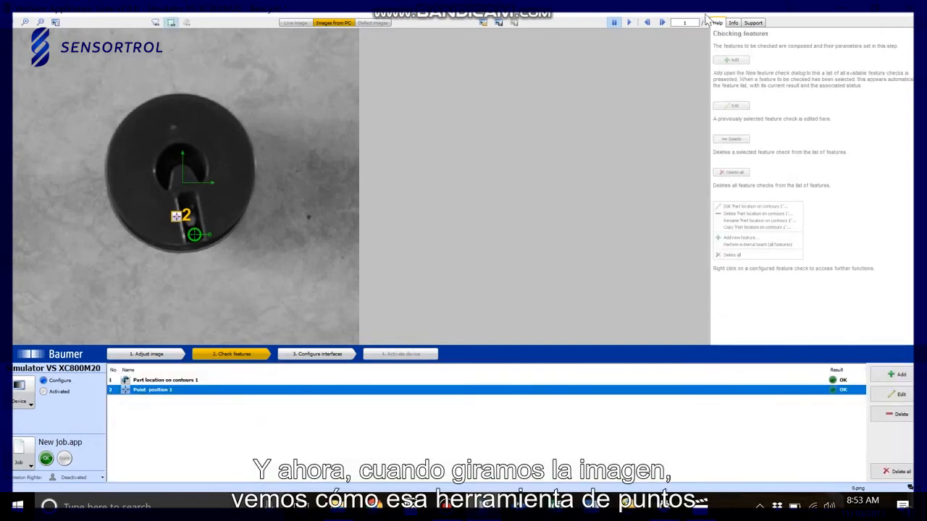
Step: Cycle through the stored images to check whether the point stays on the slot as the part rotates
click(663, 24)
click(663, 23)
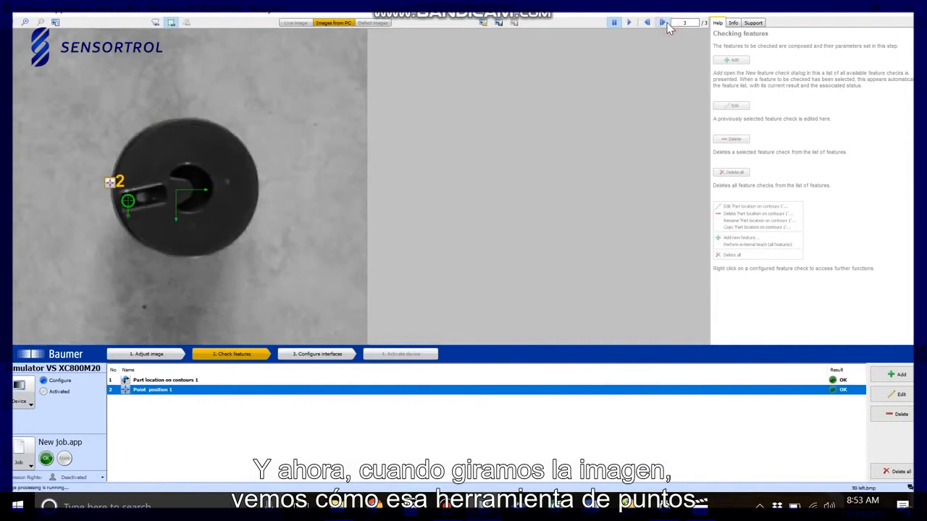
click(665, 24)
click(665, 23)
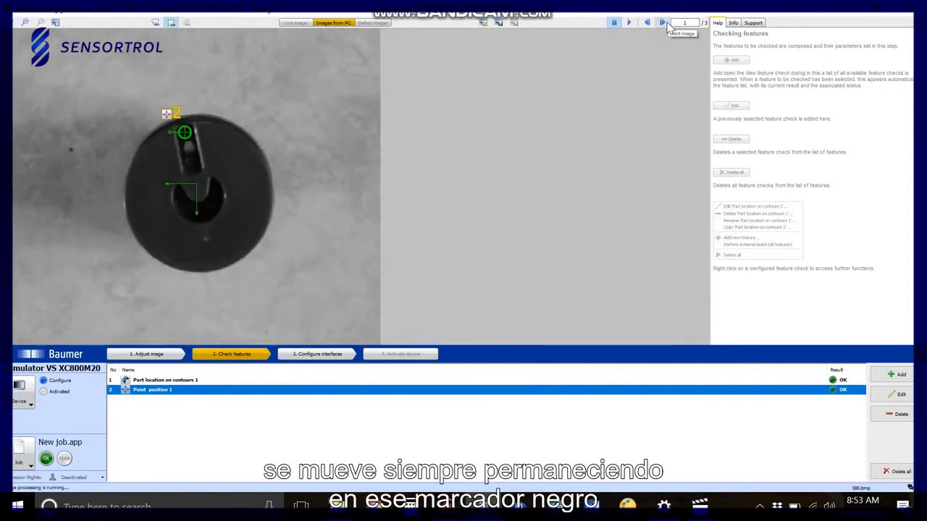
click(666, 24)
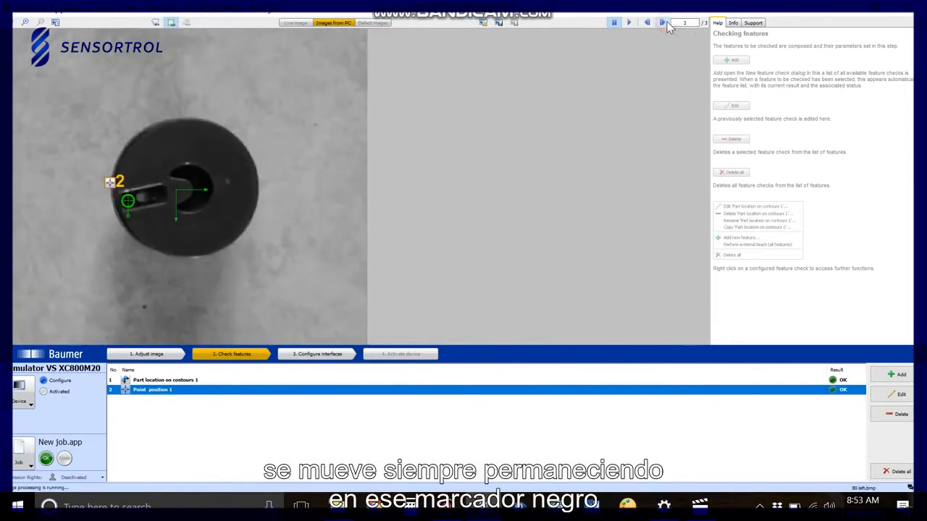
click(663, 23)
click(663, 24)
click(663, 23)
click(665, 23)
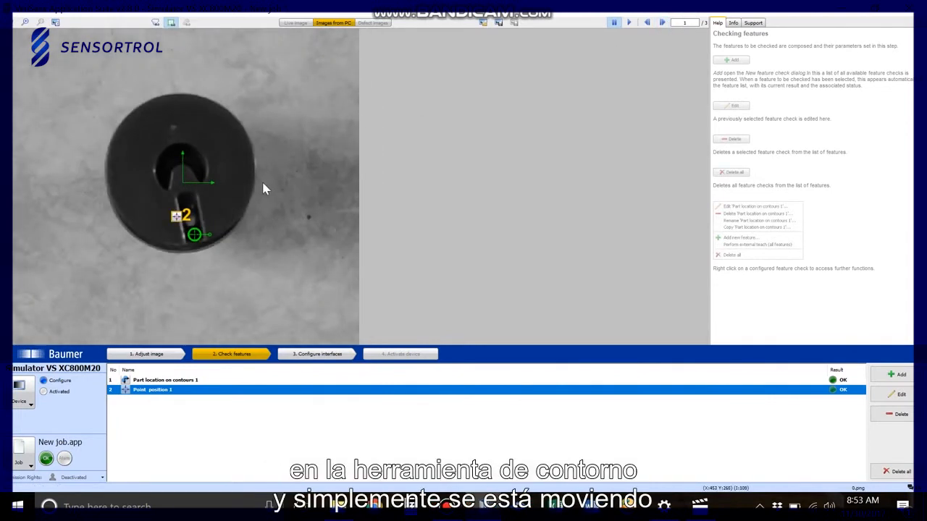
click(665, 24)
click(664, 24)
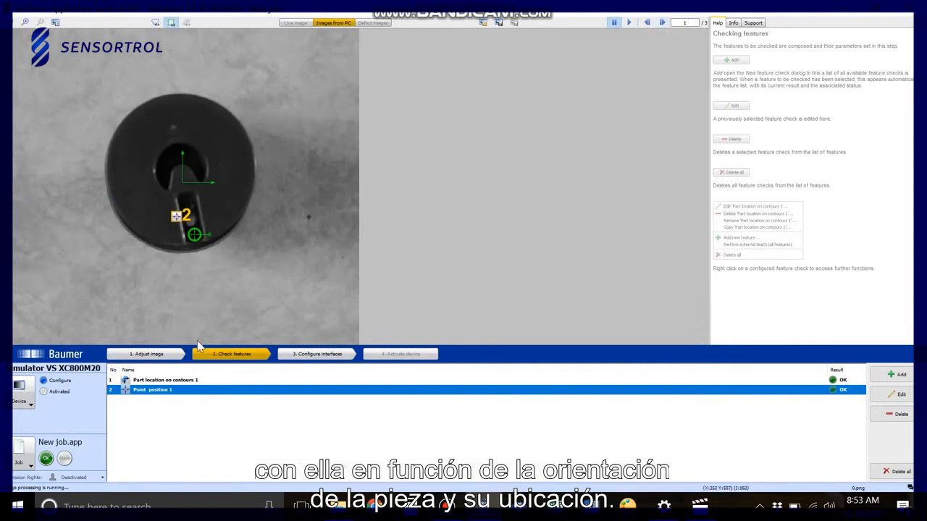
Step: Reopen the point position check, keeping position tracking on Part location on contours 1 and the calculation method Absolute position in image
double_click(161, 390)
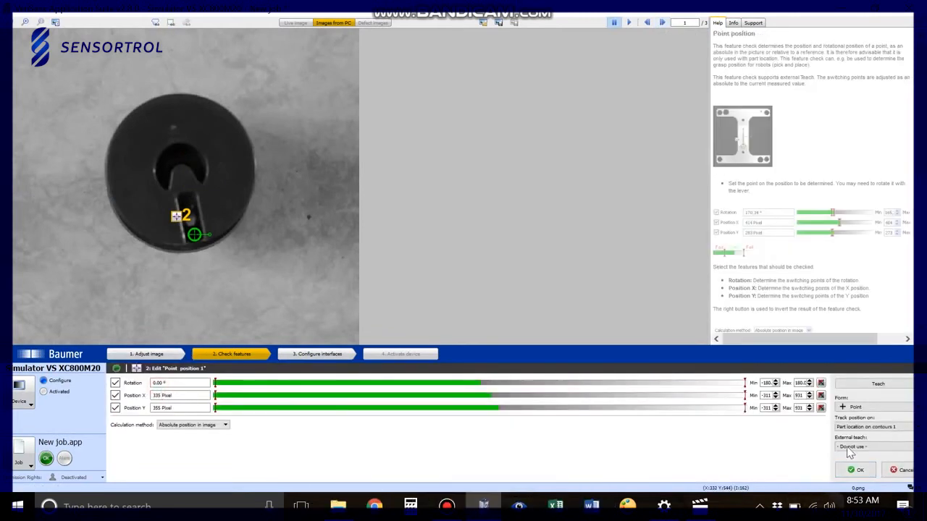
click(859, 427)
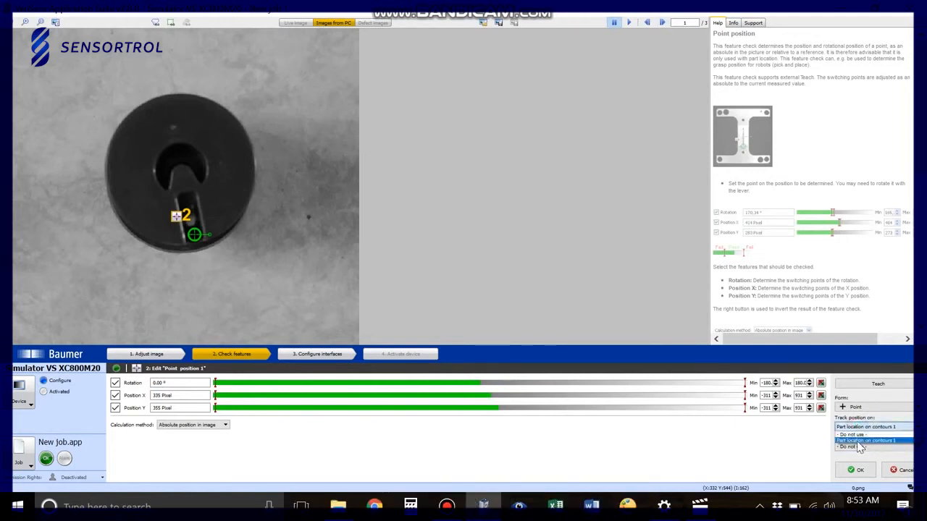
click(859, 441)
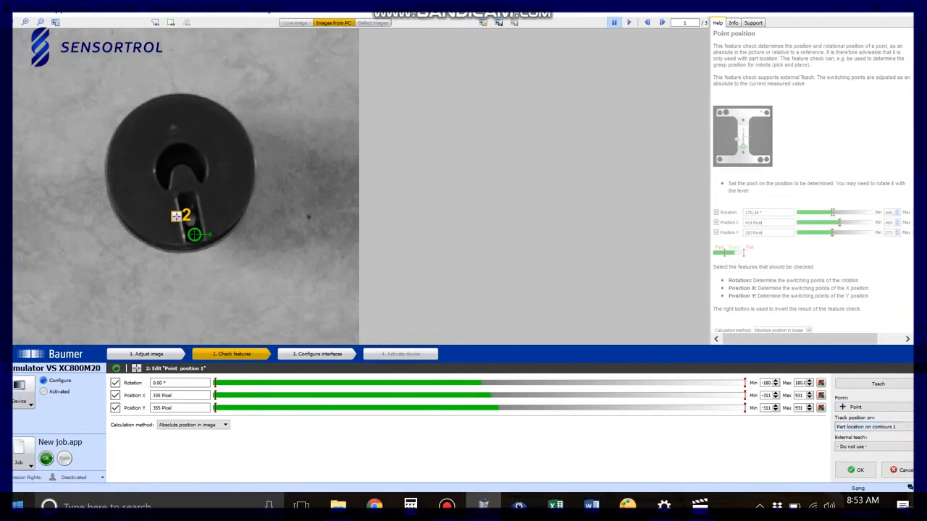
click(197, 427)
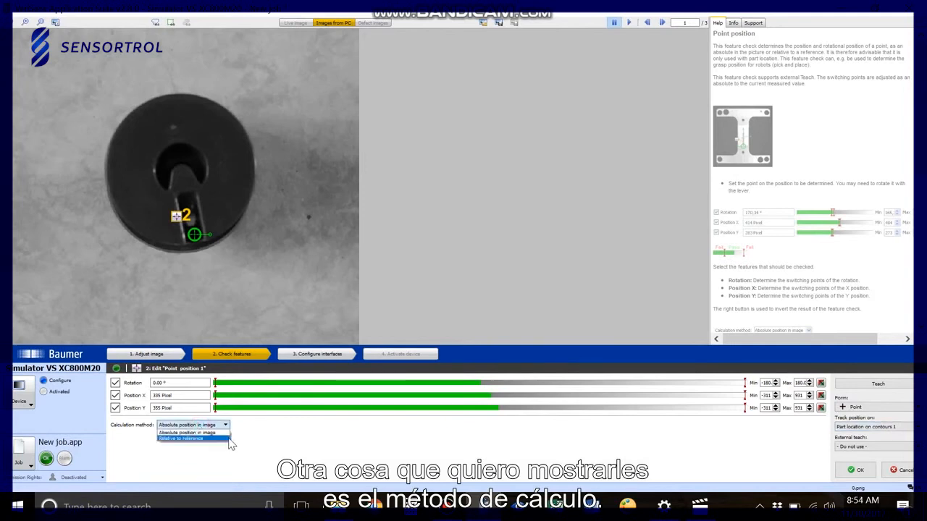
click(161, 432)
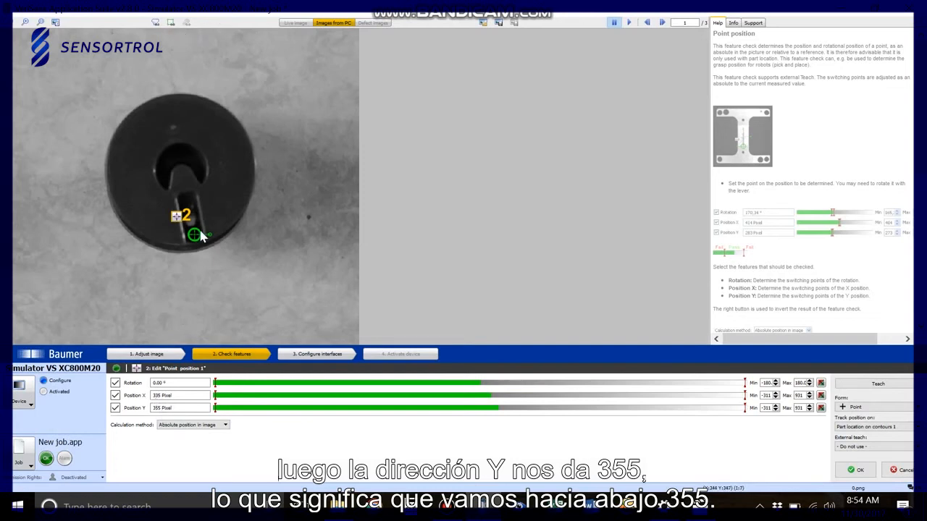
Step: With the second image loaded, set the point check's calculation method to Relative to reference
click(664, 23)
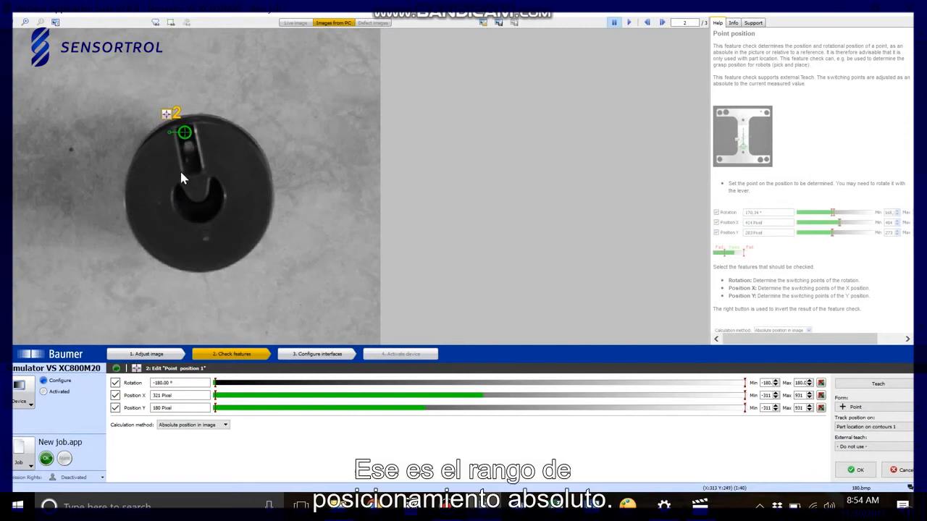
click(203, 427)
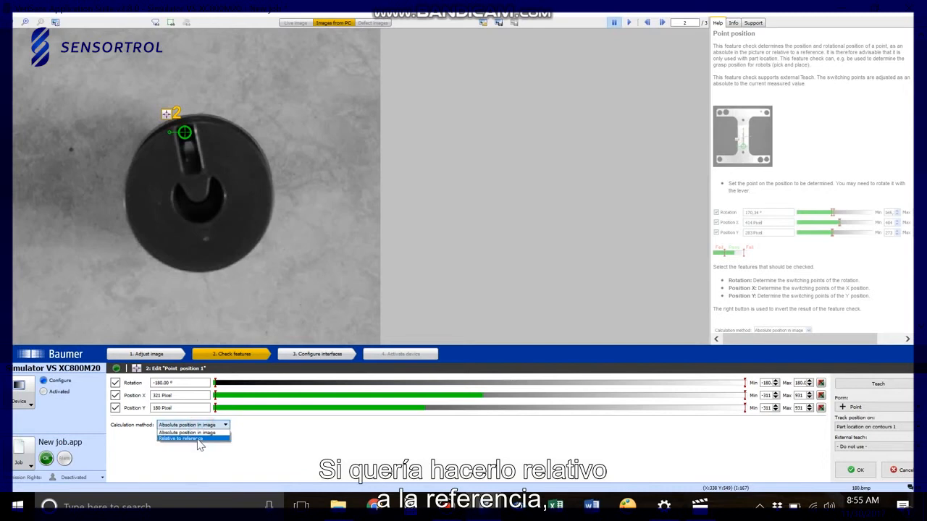
click(199, 439)
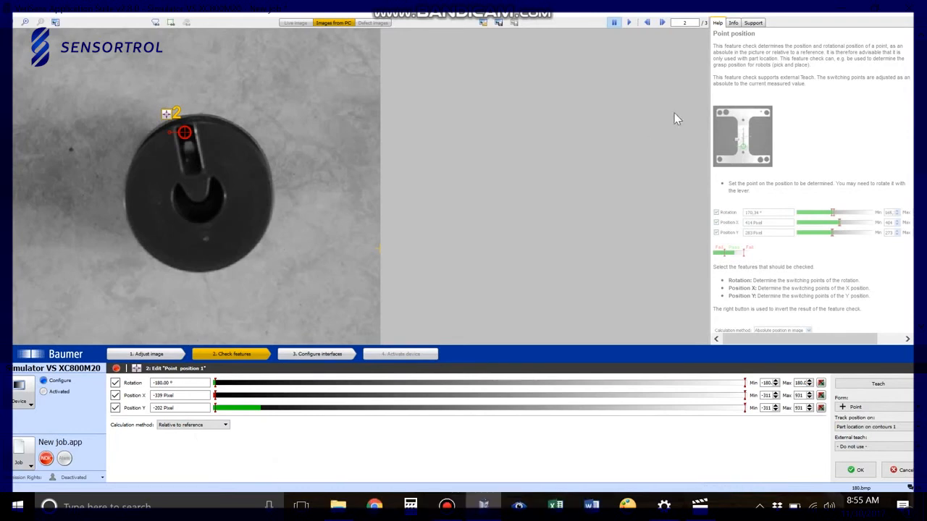
Step: Load the first stored image and teach it as the reference for the point position check
click(660, 22)
click(661, 23)
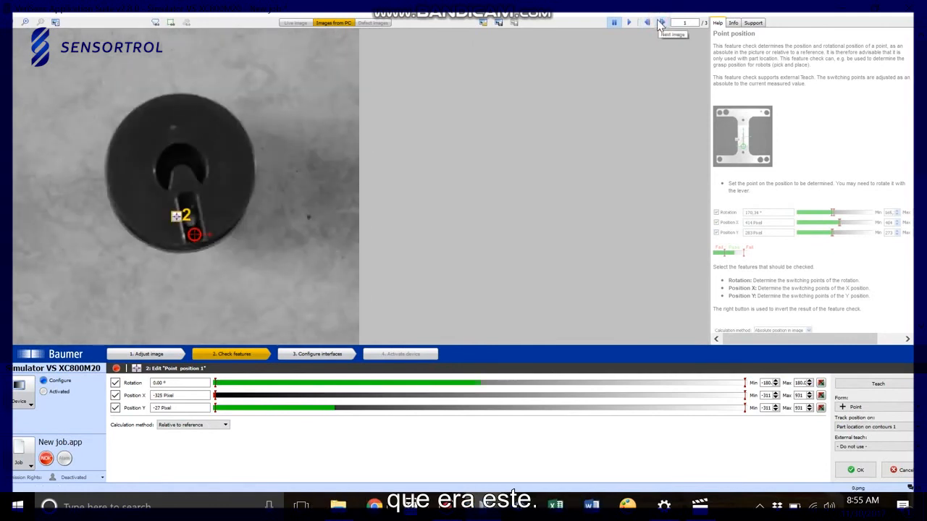
click(851, 384)
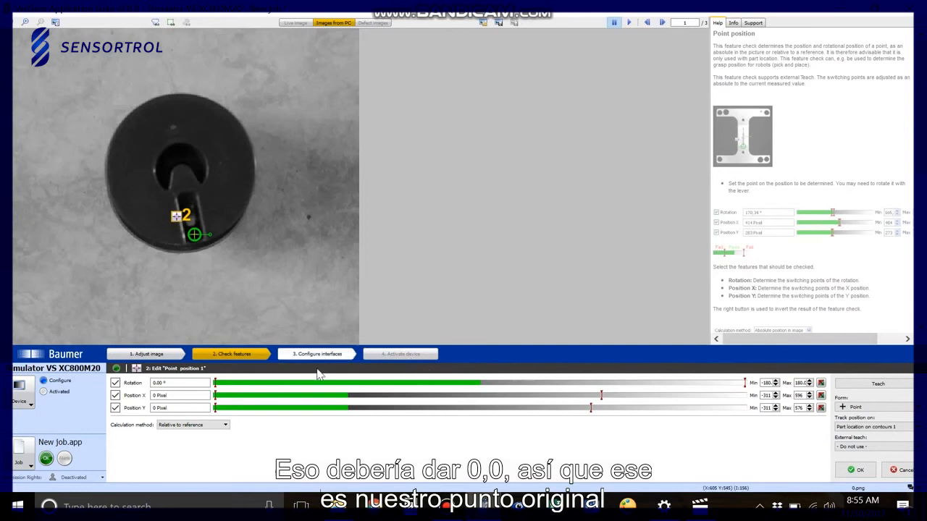
Step: Cycle through the stored images to examine the point's rotation and X/Y values relative to the taught reference
click(661, 24)
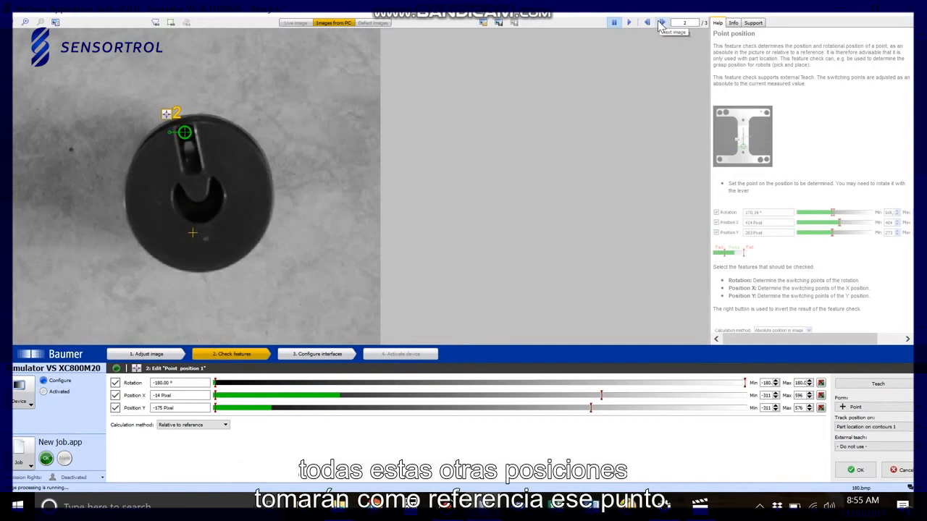
click(662, 24)
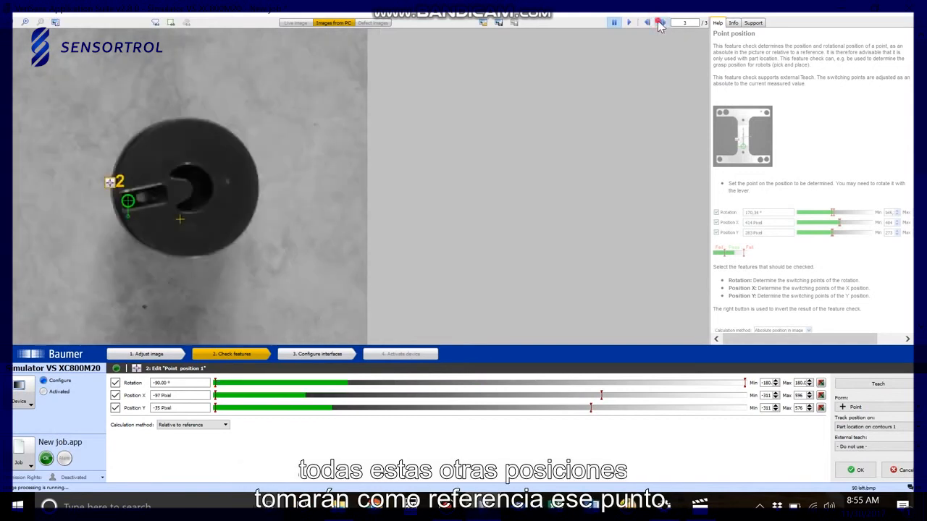
click(661, 24)
click(661, 24)
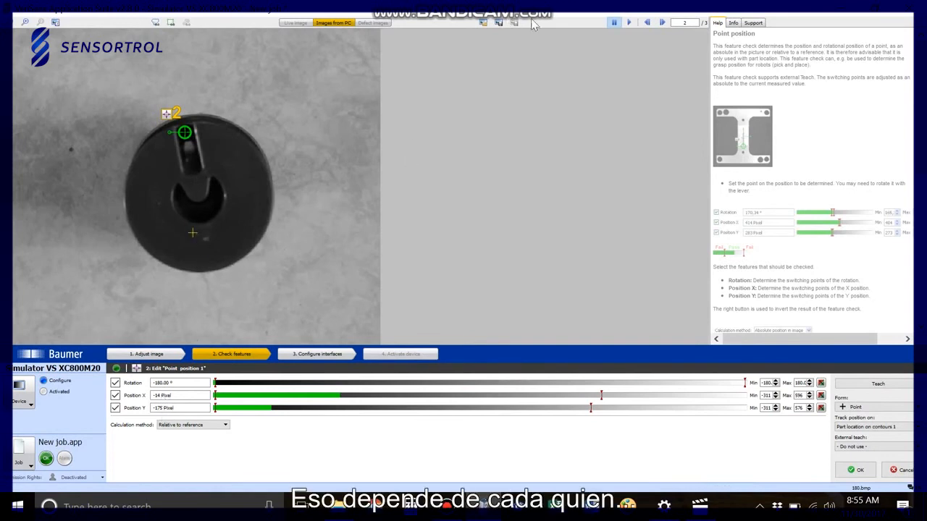
click(662, 23)
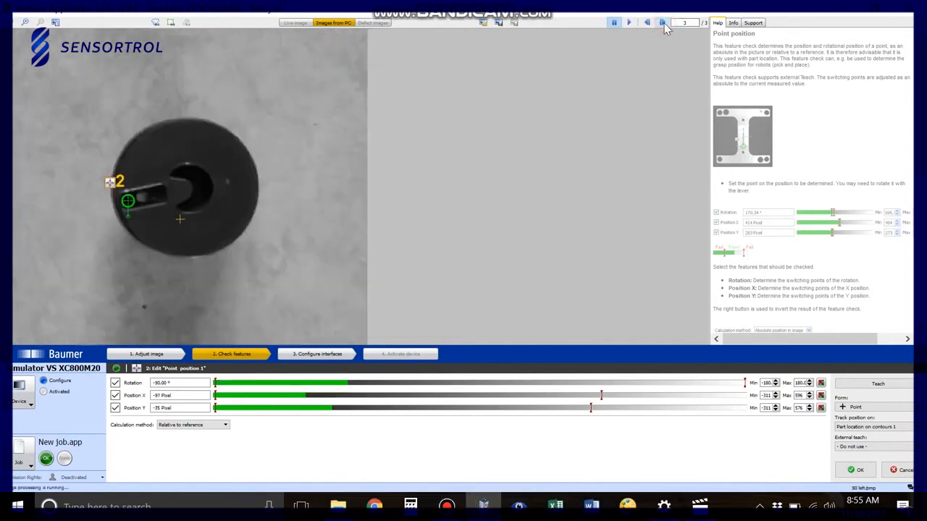
click(664, 24)
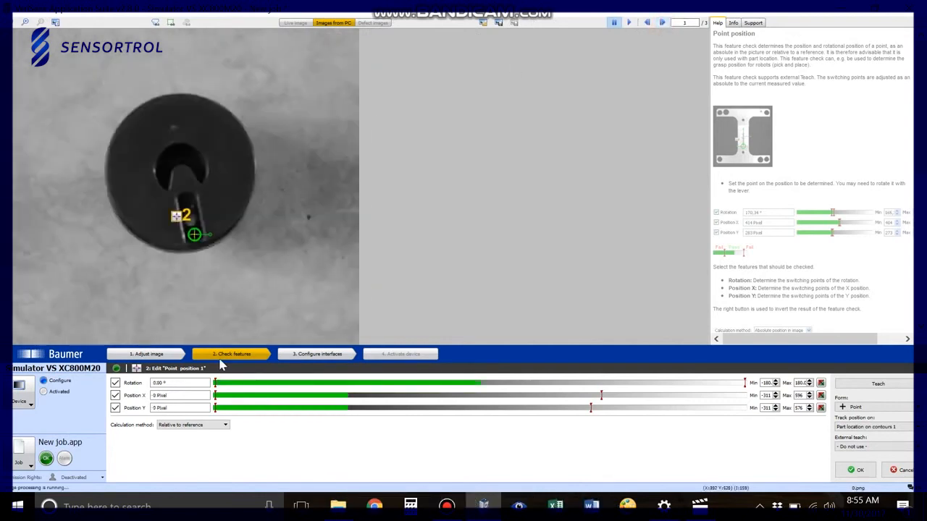
Step: Set the point check's calculation method to Absolute position in image, raise the X and Y maximums to 931 pixels, and accept it
click(184, 425)
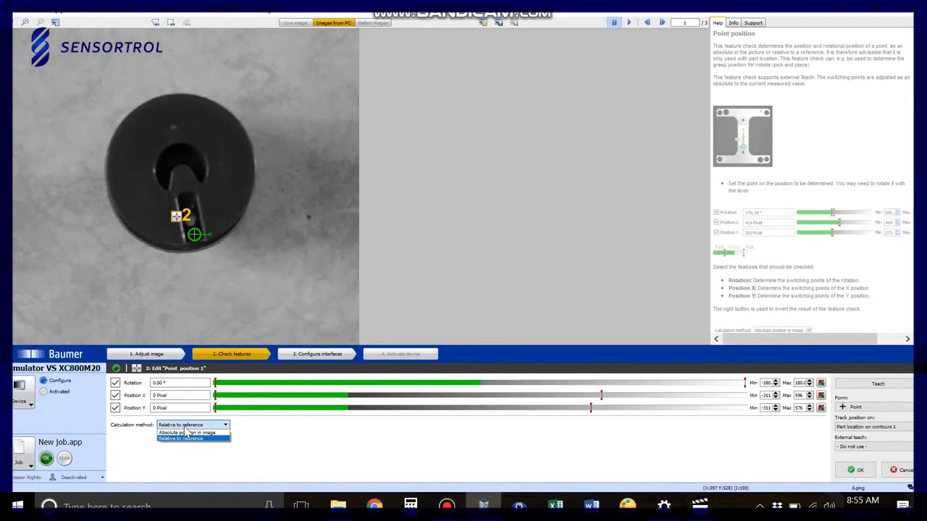
click(185, 430)
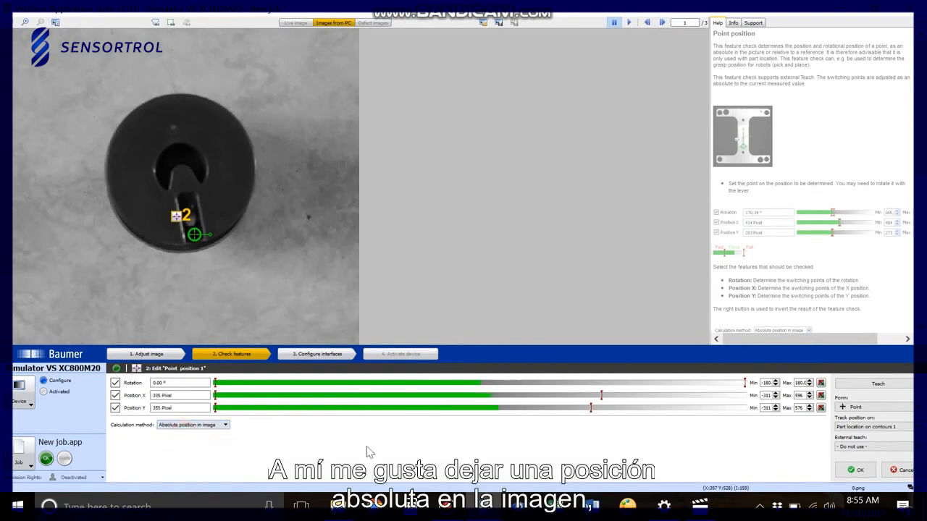
double_click(601, 395)
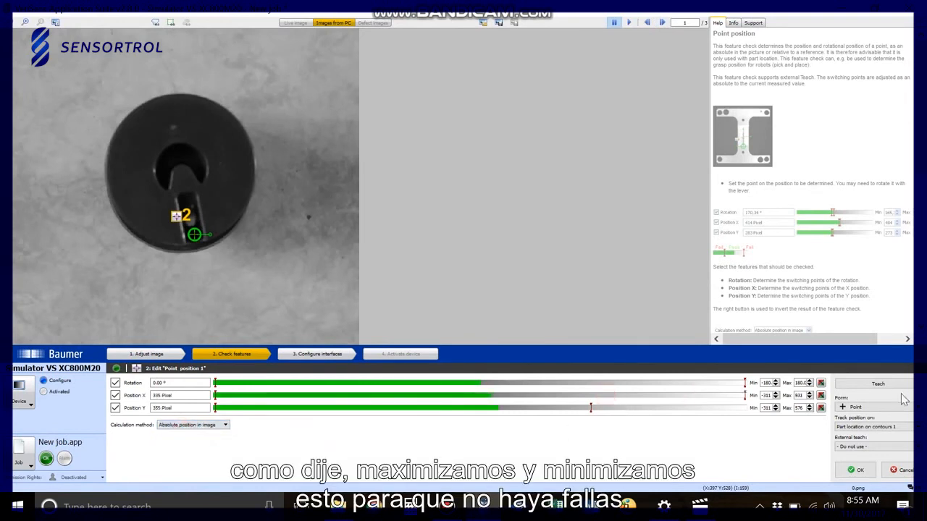
double_click(591, 407)
click(855, 470)
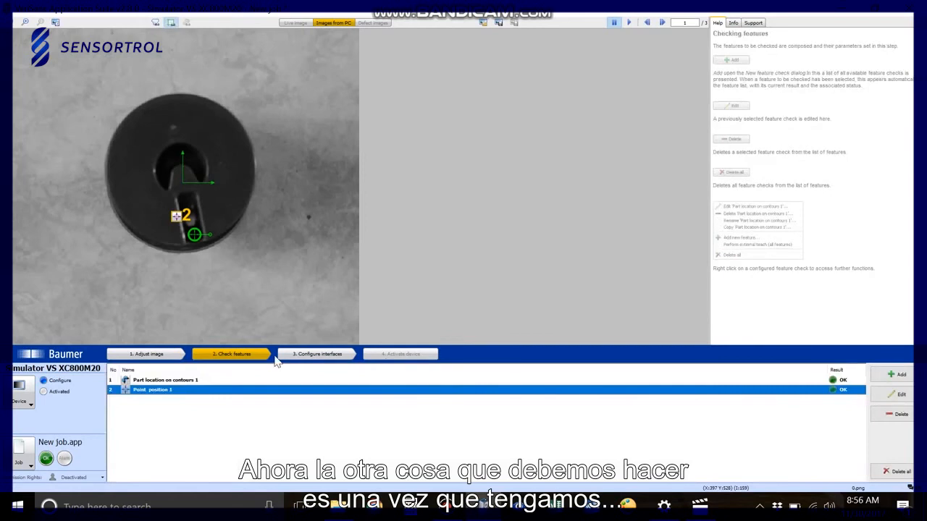
Step: Cycle through the stored images to verify both feature checks' results and the tracked point on each part orientation
click(663, 22)
click(662, 23)
click(662, 23)
click(663, 22)
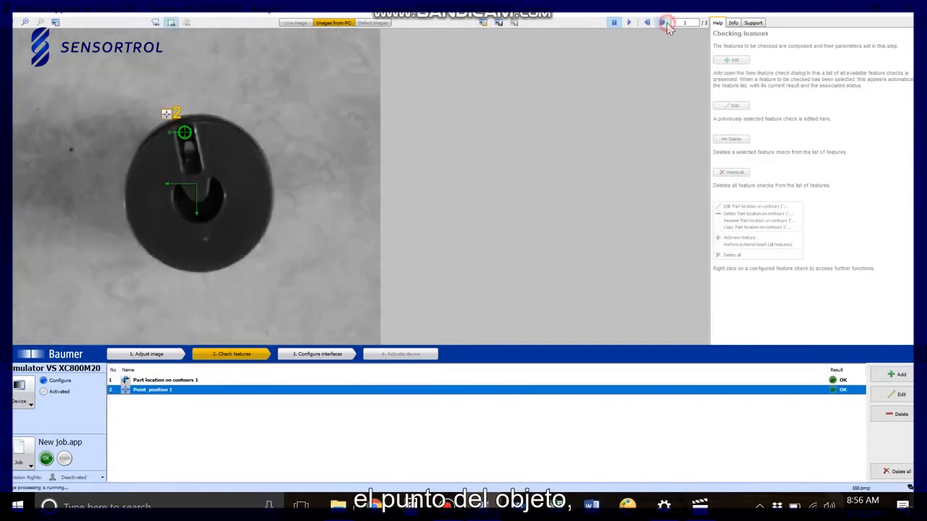
click(664, 23)
click(663, 23)
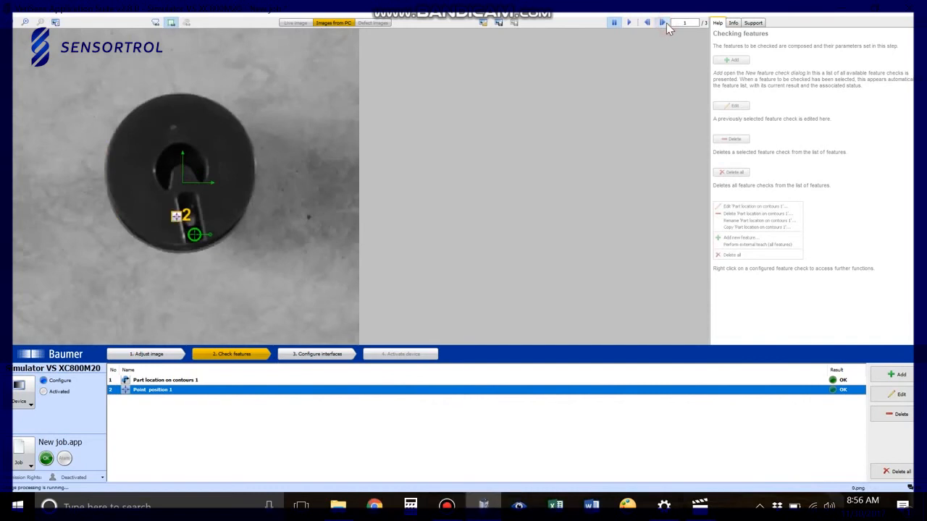
Step: In the output process interface configuration, assign the first data row to the Rotation value of Point position 1
click(316, 354)
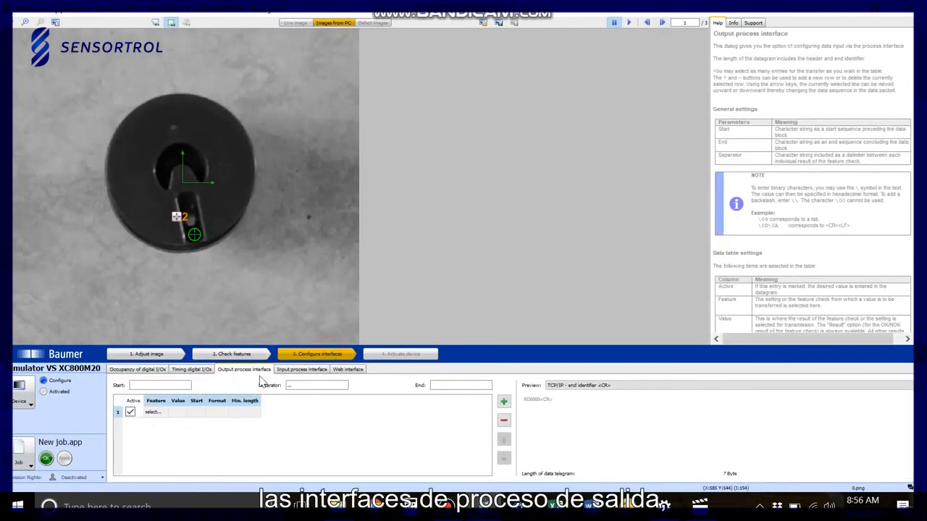
click(155, 413)
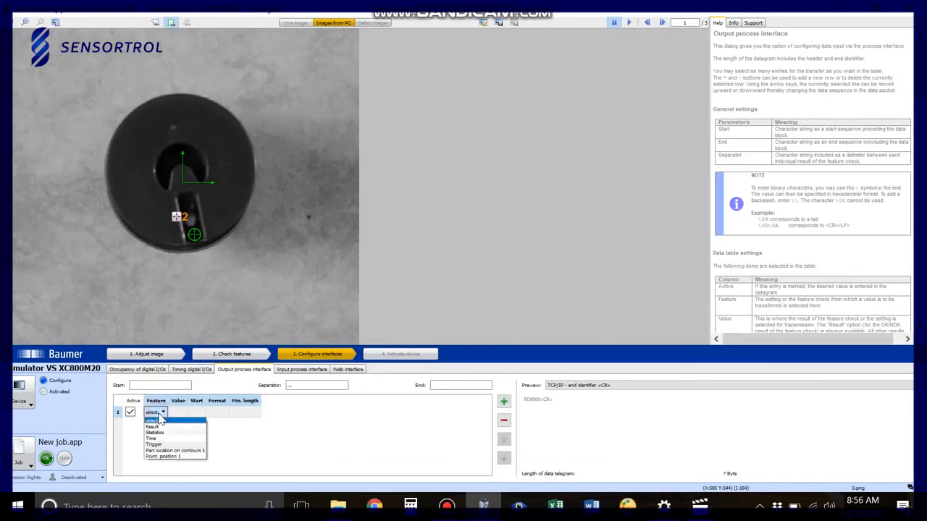
click(160, 457)
click(202, 413)
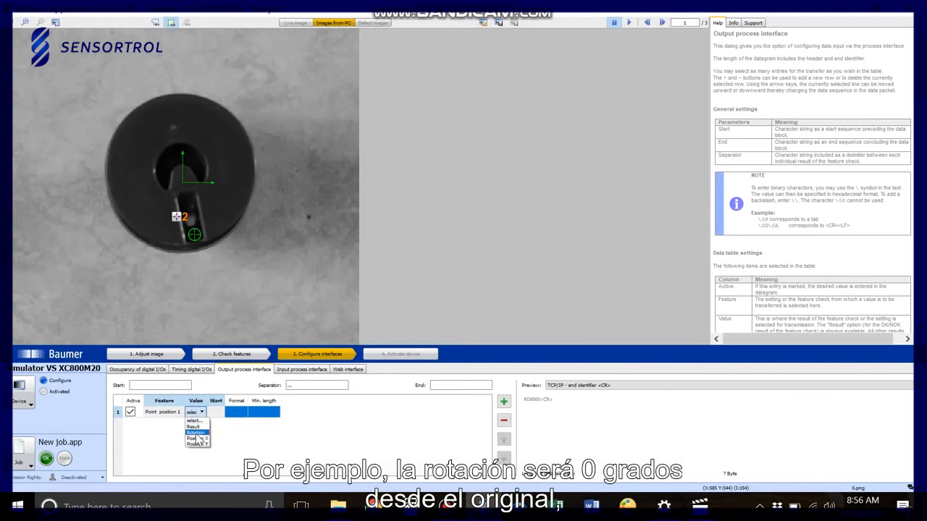
click(196, 434)
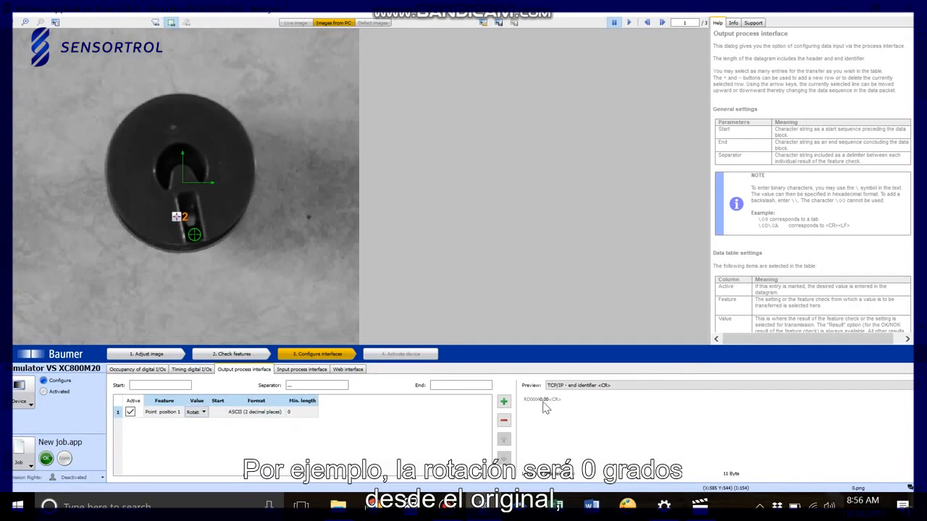
Step: Cycle through the stored images to examine how the rotation value changes in the output telegram preview
click(663, 22)
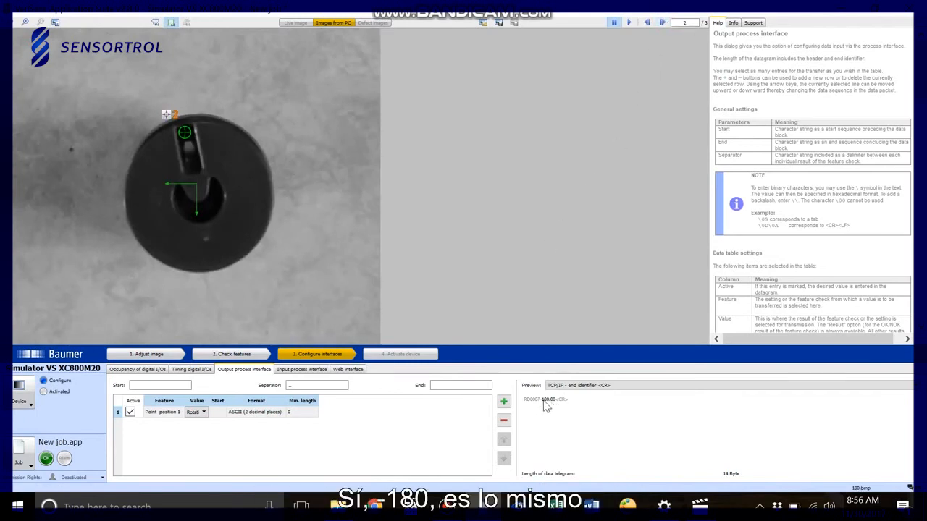
click(661, 24)
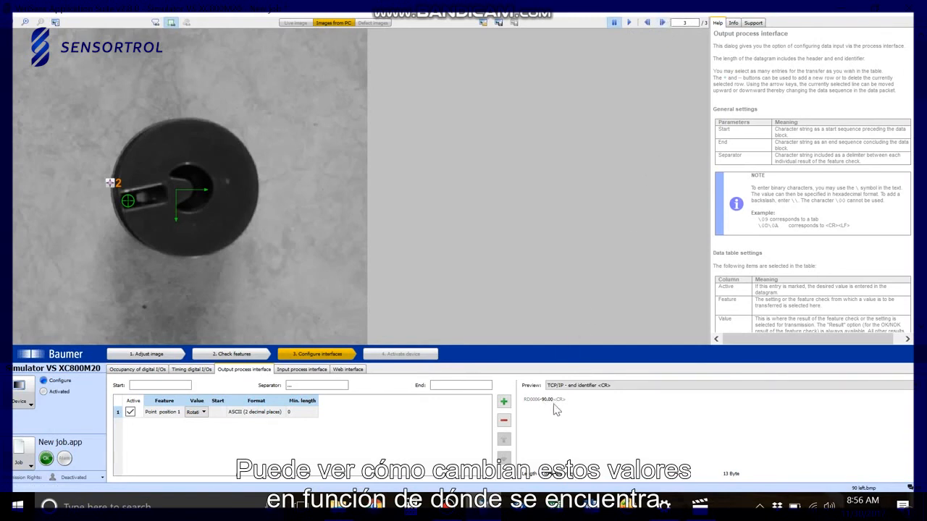
click(662, 23)
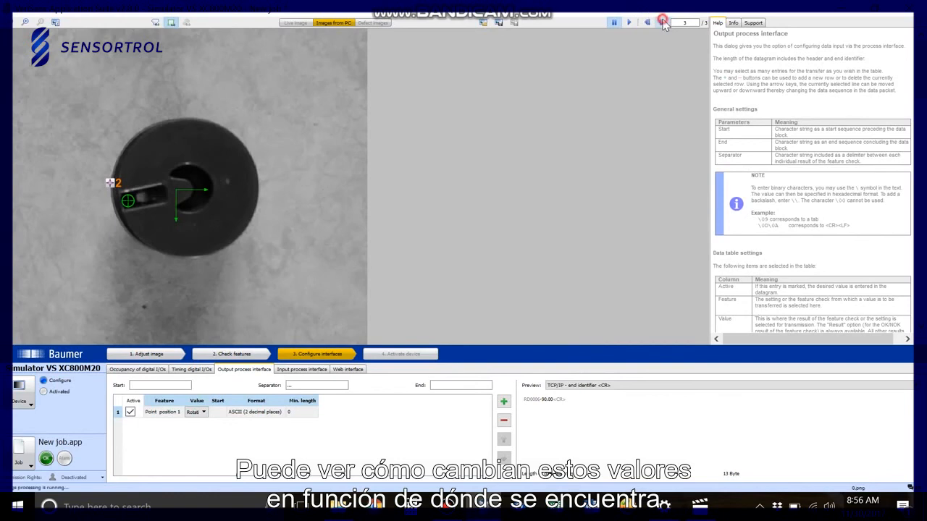
click(662, 23)
click(662, 23)
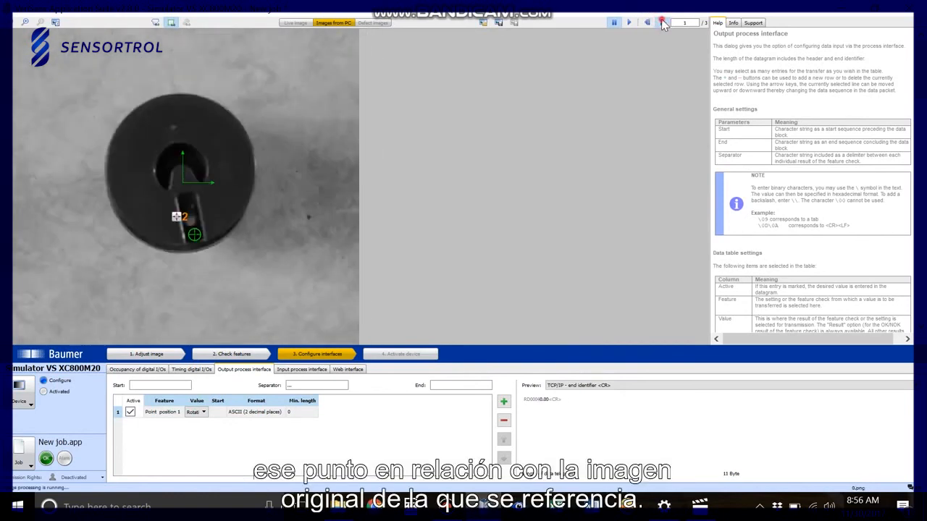
click(662, 24)
click(662, 23)
Step: Add a second output data row that sends the Position X value of Point position 1
click(503, 402)
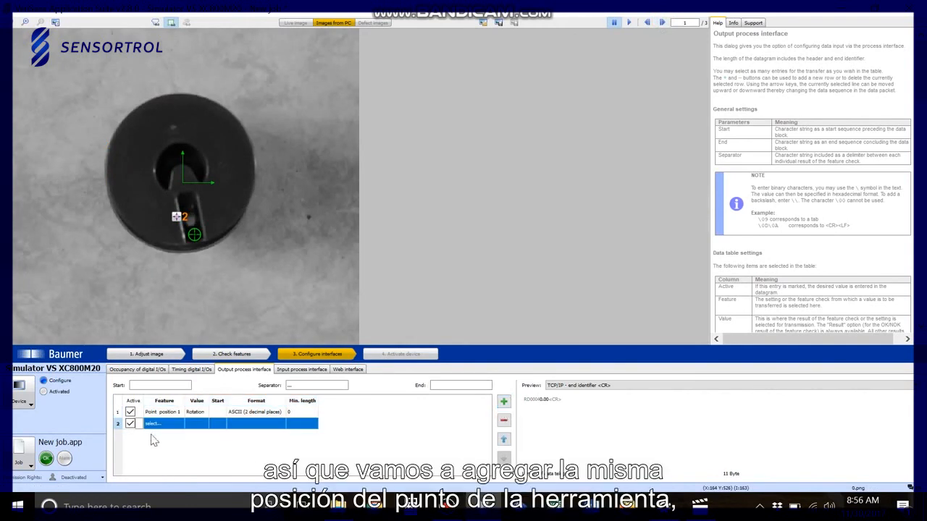
click(172, 426)
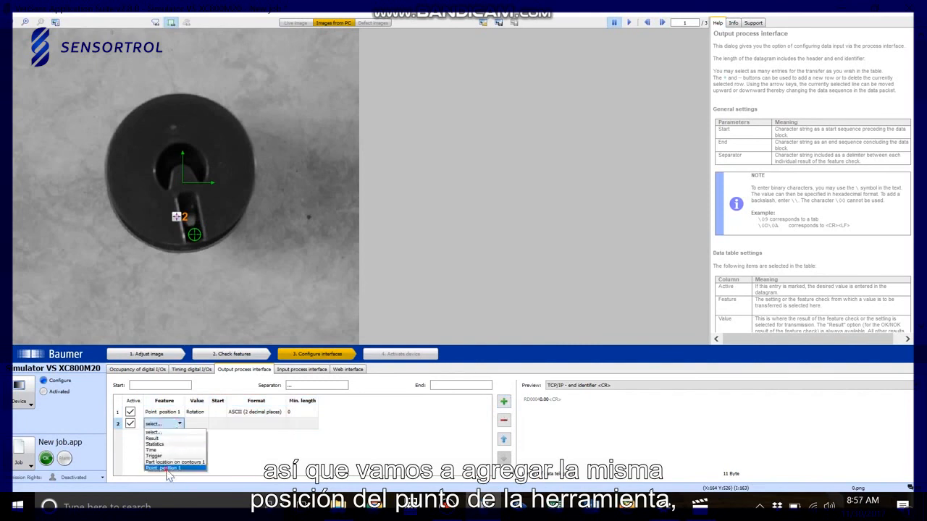
click(164, 469)
click(197, 424)
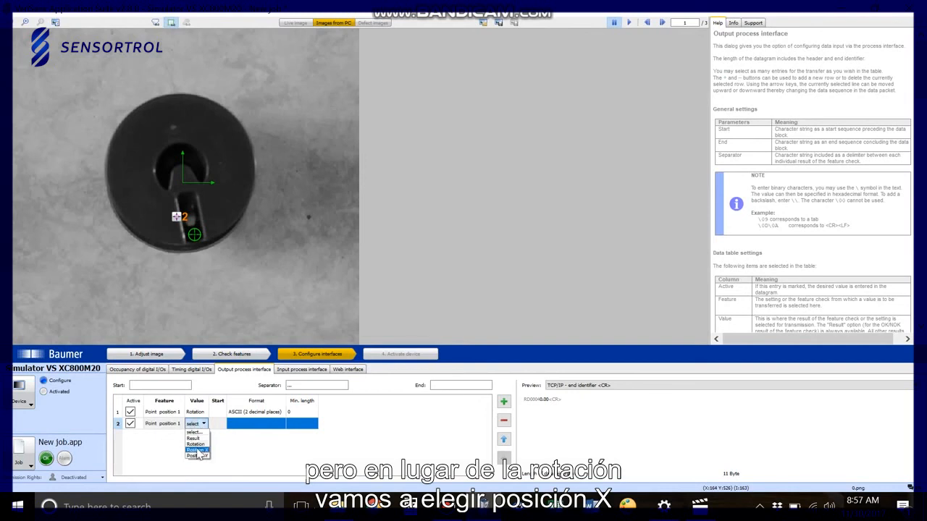
click(197, 450)
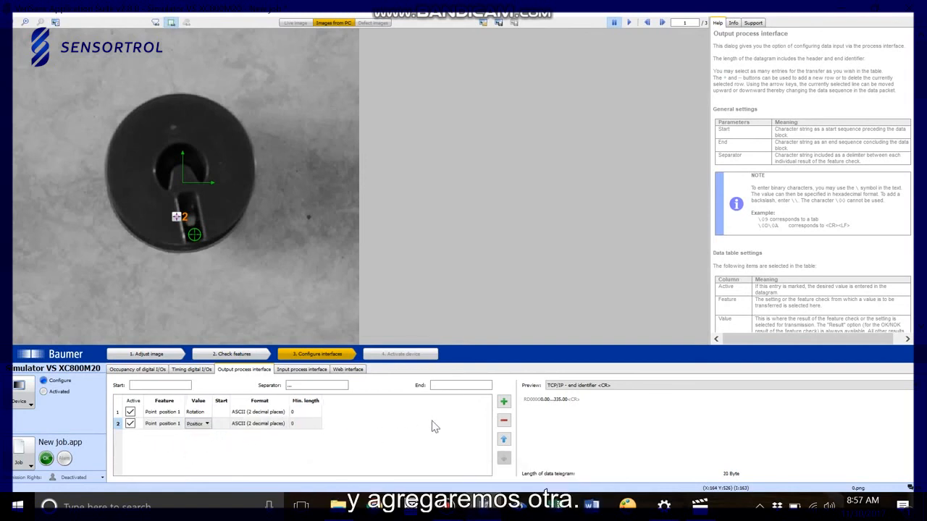
Step: Add a third output data row that sends the Position Y value of Point position 1
click(503, 401)
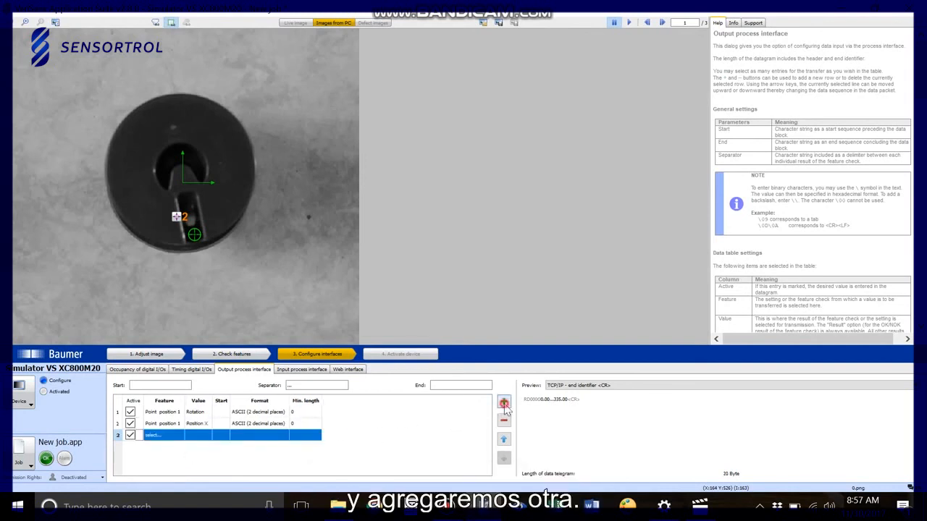
click(155, 438)
click(160, 484)
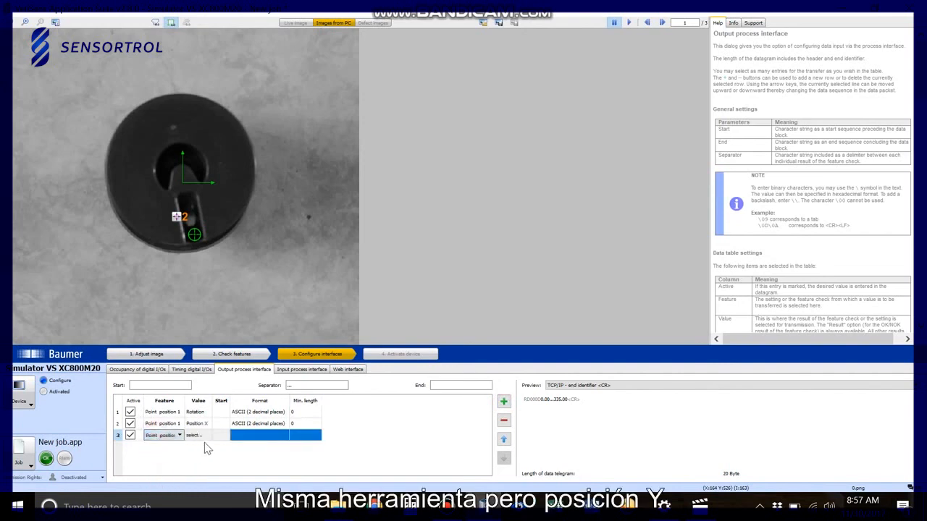
click(195, 435)
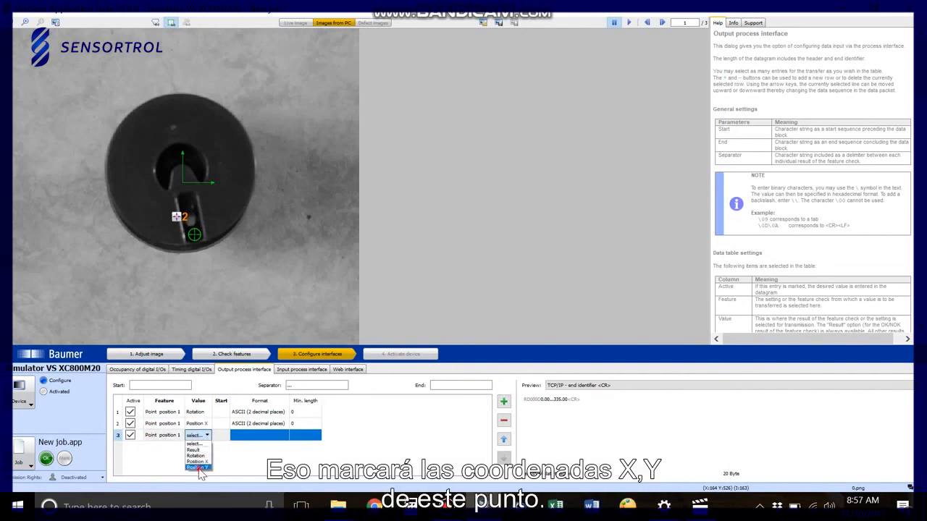
click(197, 468)
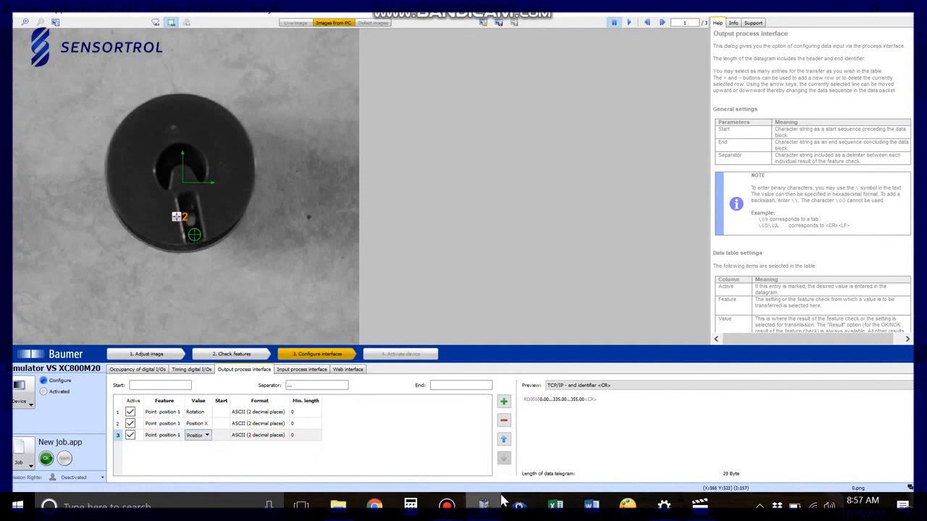
Step: Replace the separator between the output telegram values with ";"
double_click(318, 385)
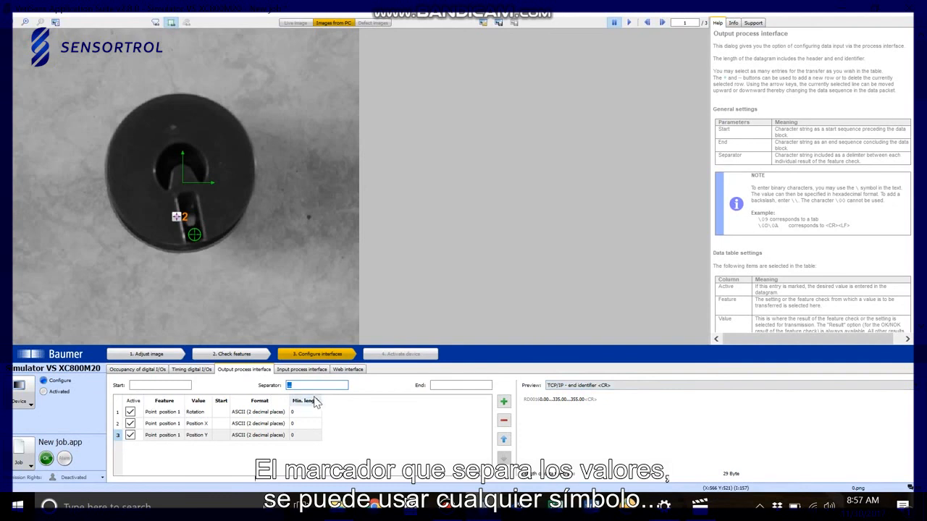
key(Delete)
text(;)
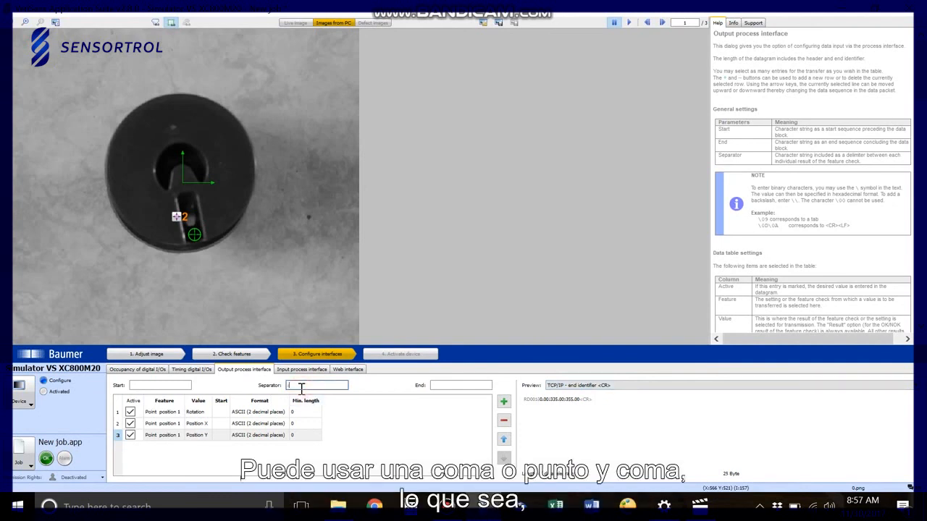
click(555, 417)
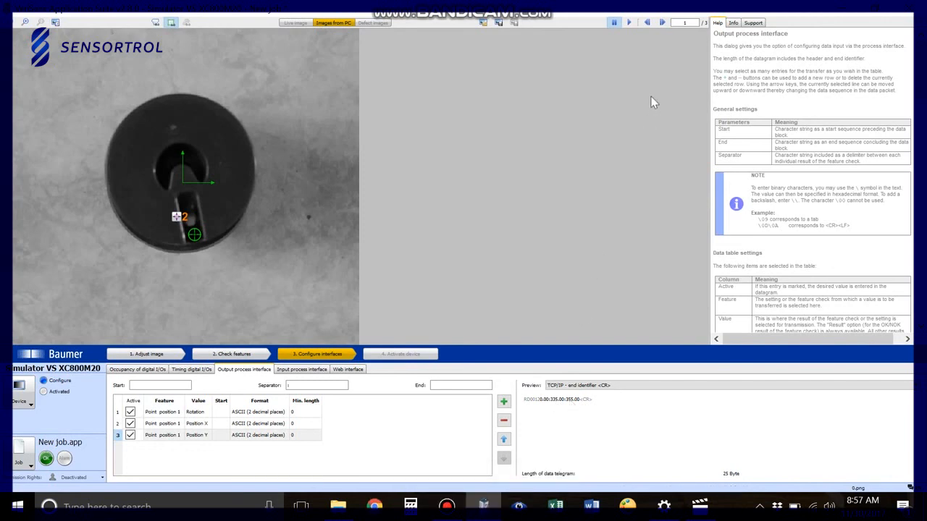
Step: Cycle through the stored images to compare the rotation, X and Y values in the telegram preview
click(662, 23)
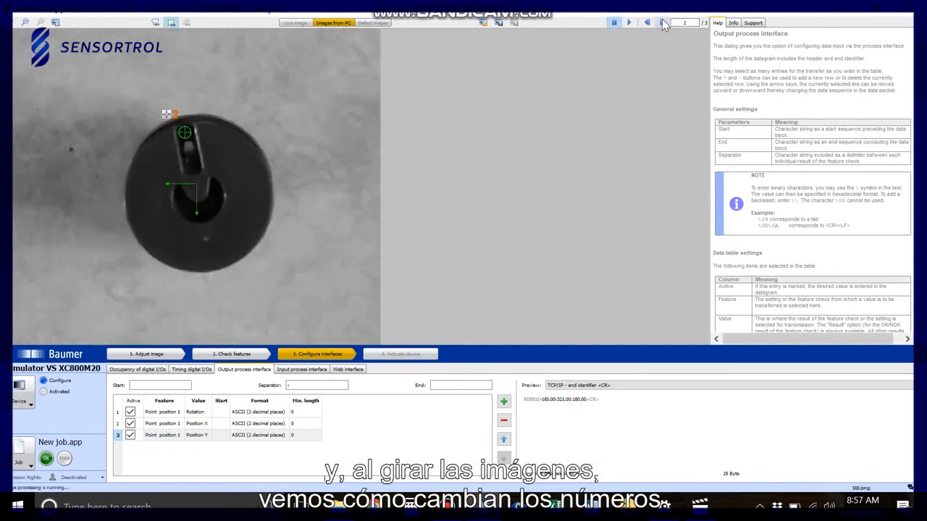
click(663, 23)
click(662, 23)
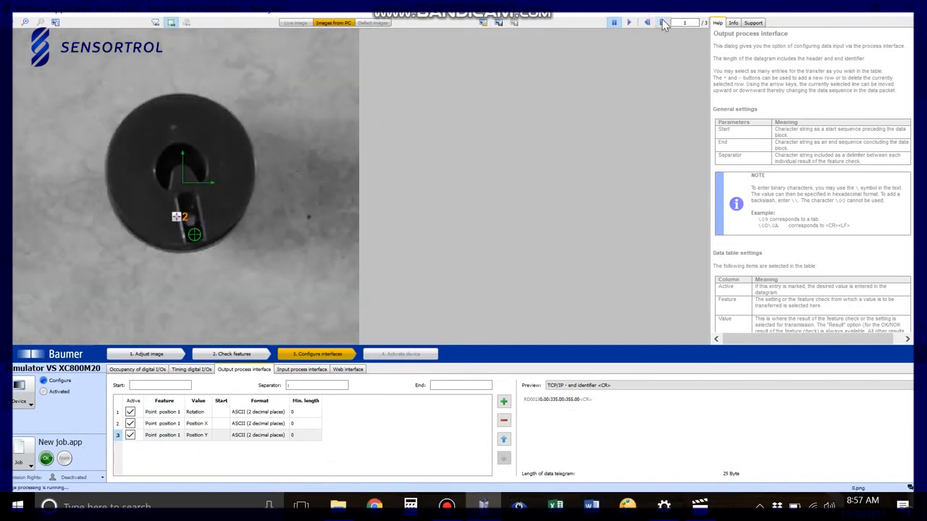